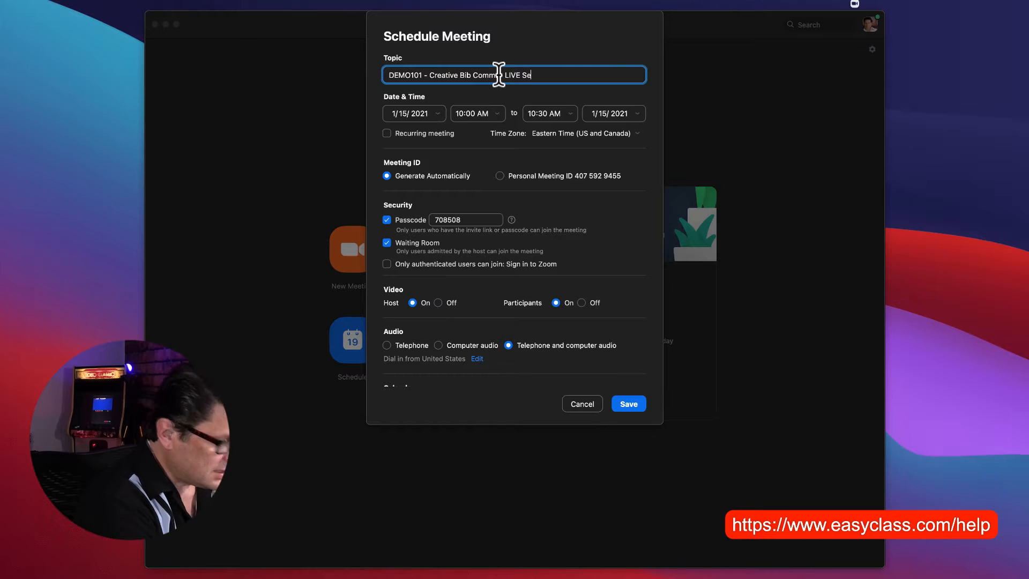
- Complete the meeting topic as "DEMO101 - Creative Bib Comm. - LIVE Session Week 1" and set the meeting date to 1/18/2021
type("ession")
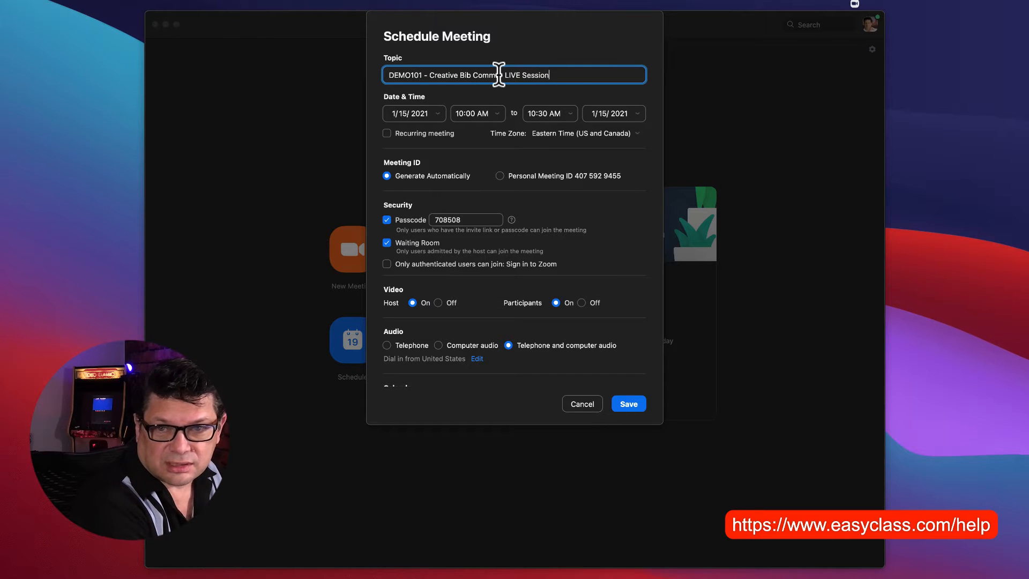
type(" Week 1")
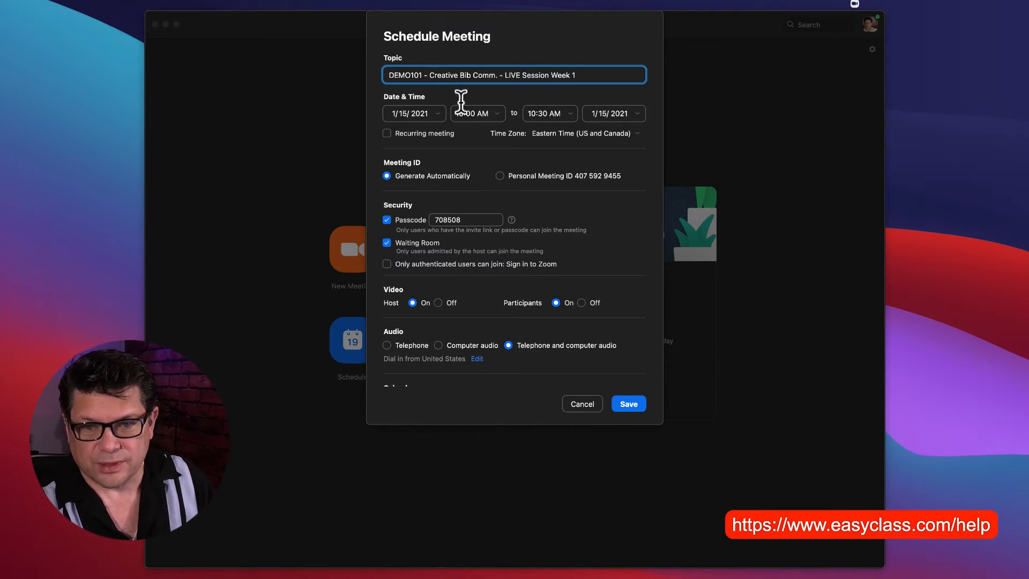
left_click(438, 113)
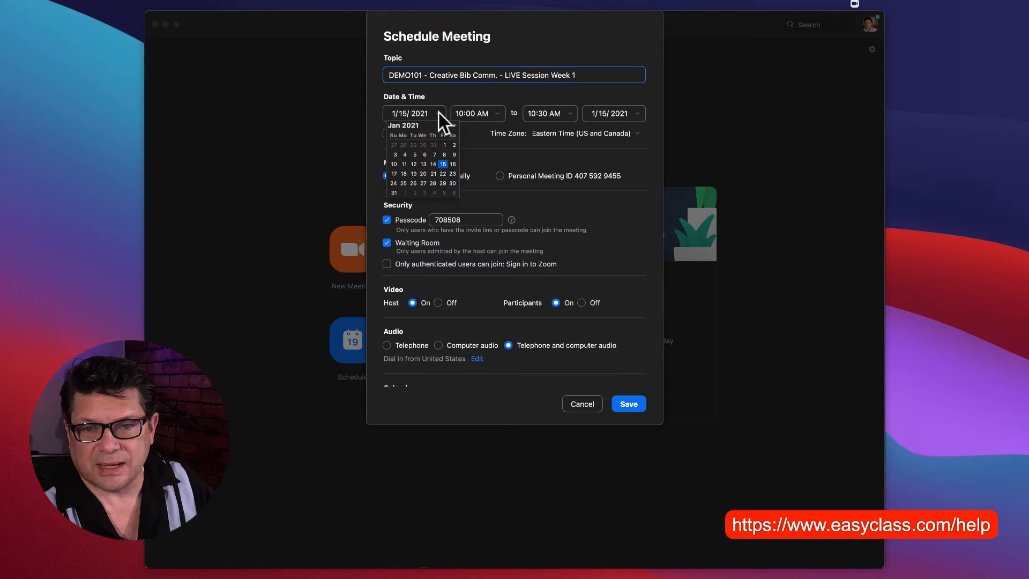
left_click(405, 175)
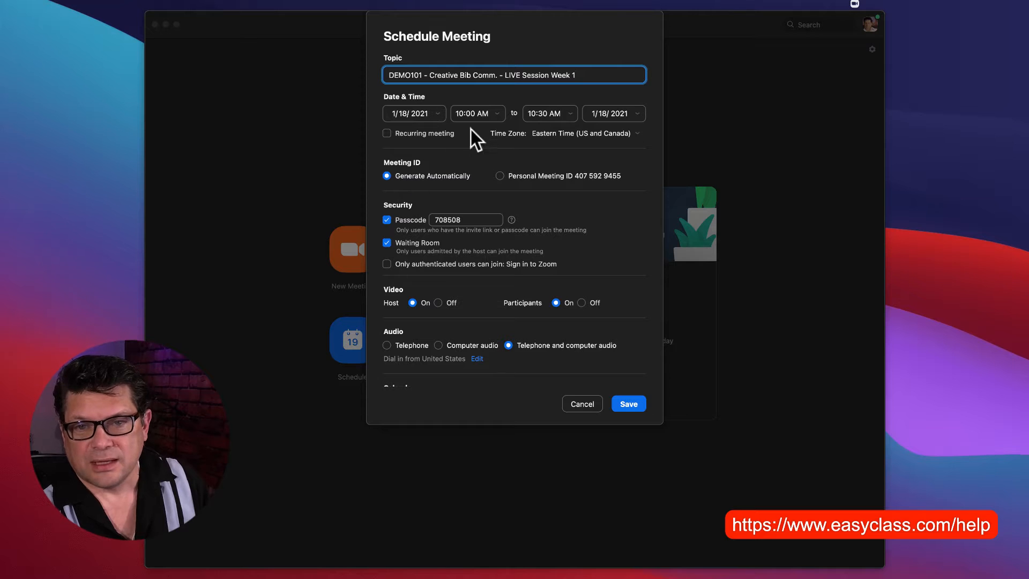
- Set the meeting's start time to 7:00 PM
left_click(496, 114)
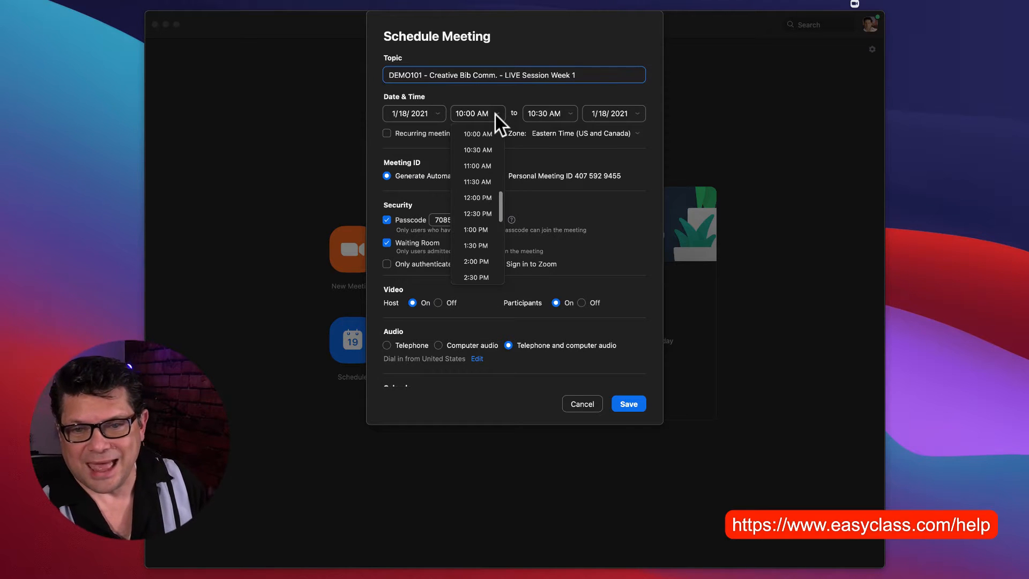
scroll(480, 217, "down", 5)
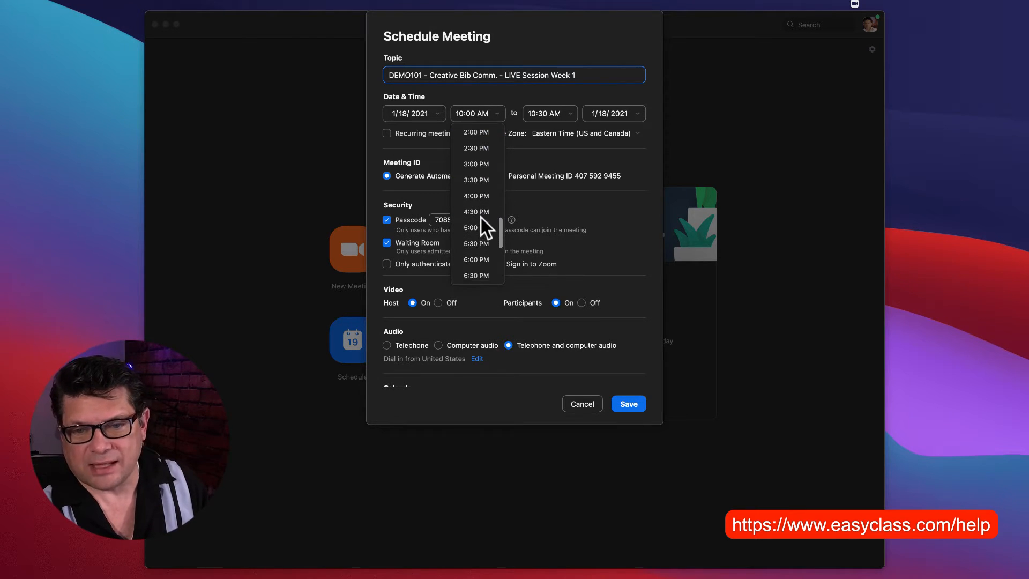
scroll(481, 218, "down", 1)
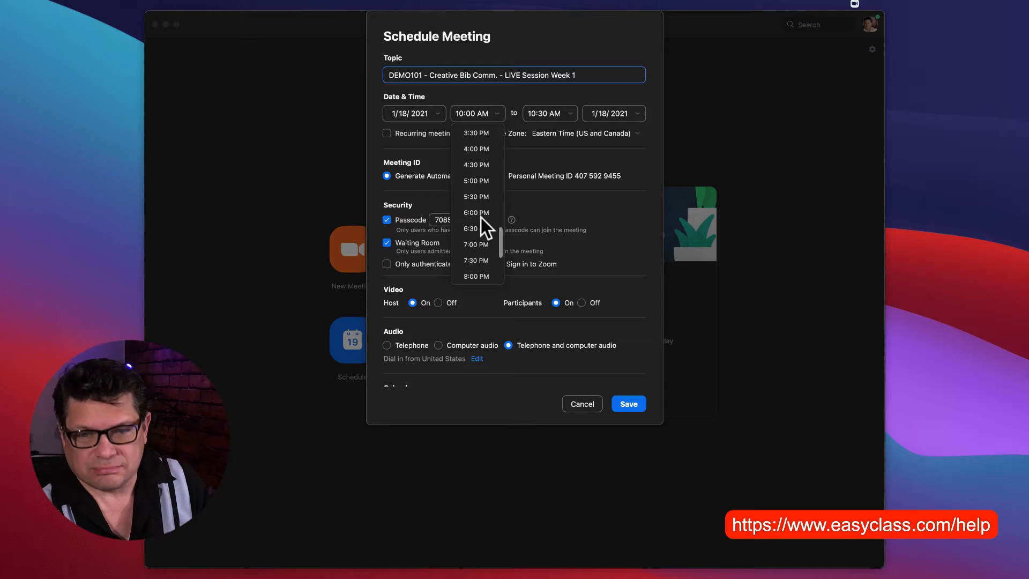
left_click(479, 245)
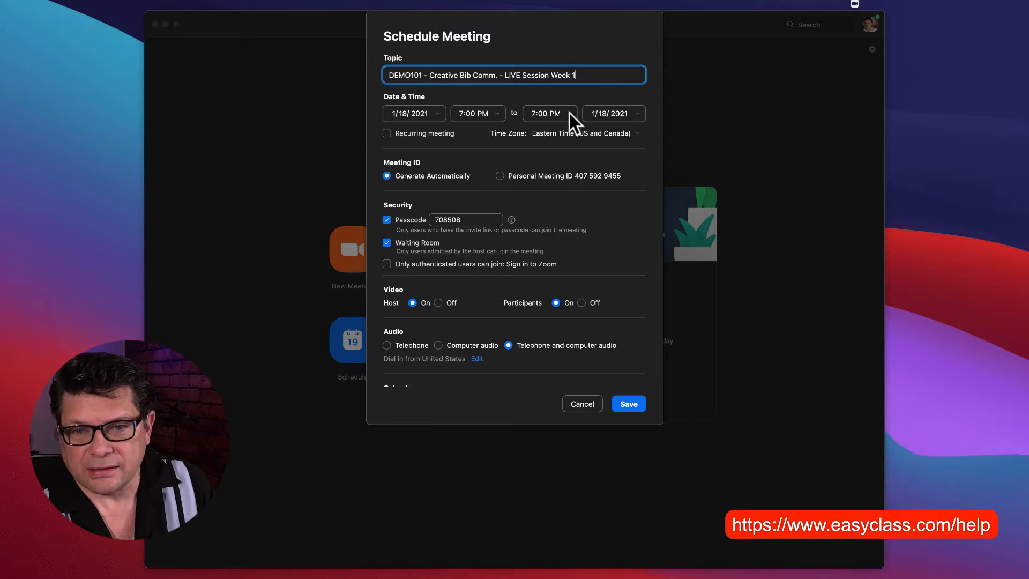
- Save the meeting as a recurring one that uses the Personal Meeting ID, and dismiss the calendar event dialog
left_click(412, 134)
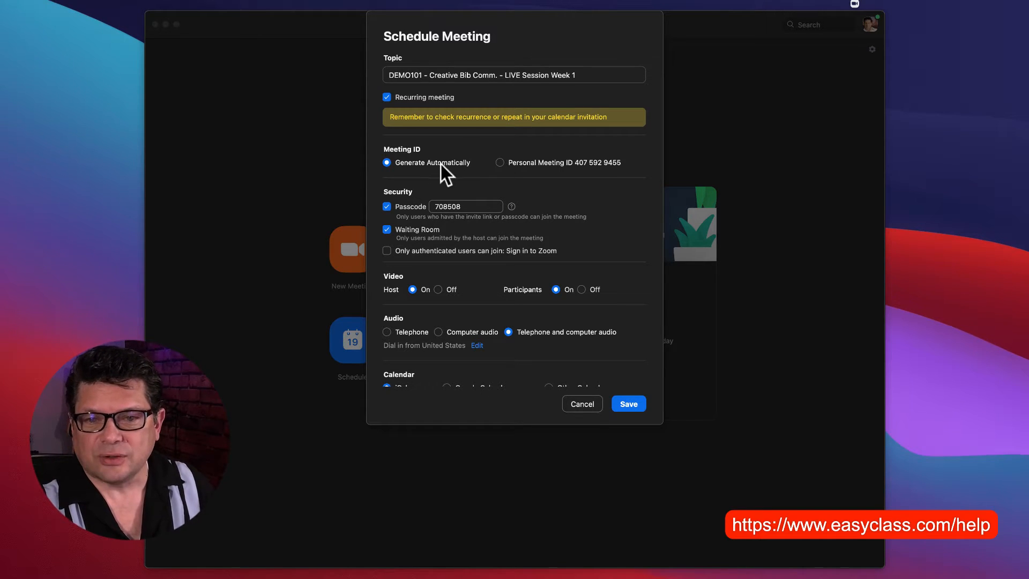
left_click(500, 163)
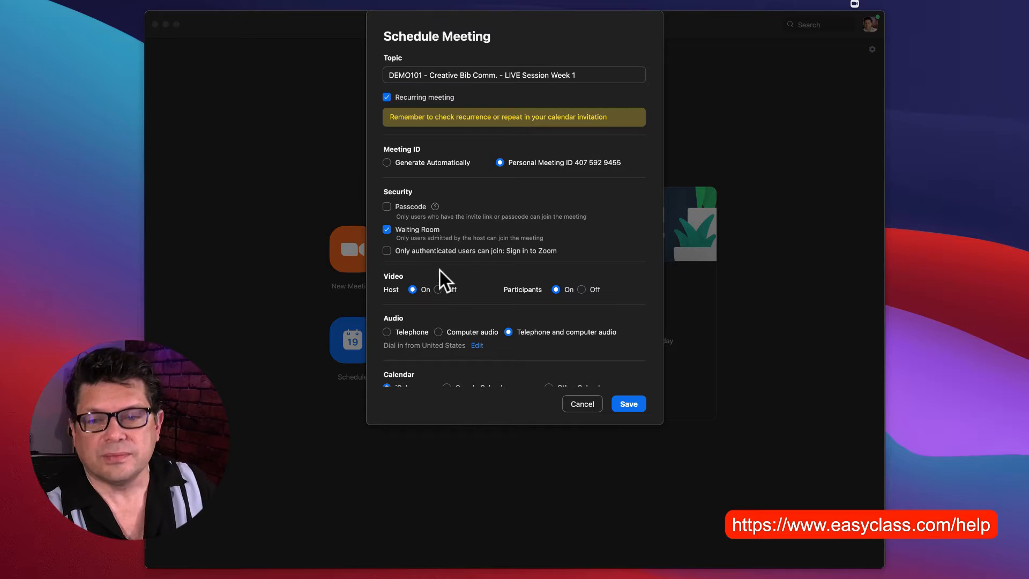
scroll(462, 270, "down", 2)
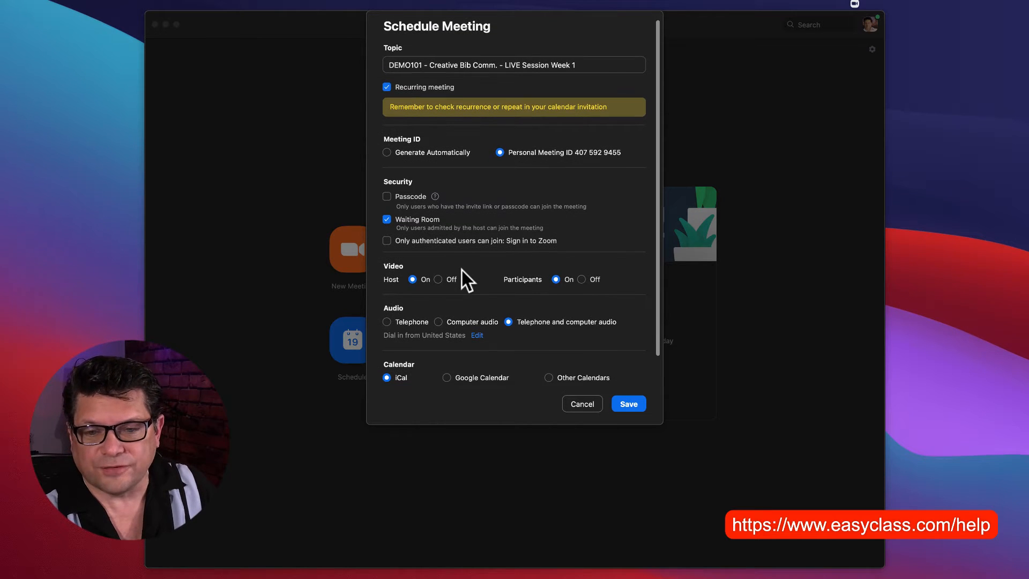
left_click(635, 404)
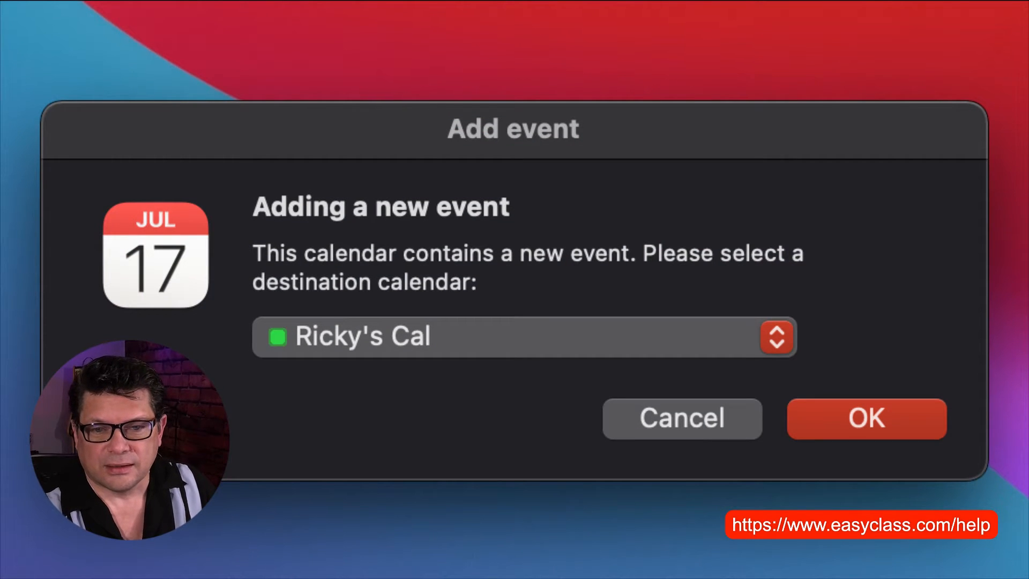
left_click(706, 407)
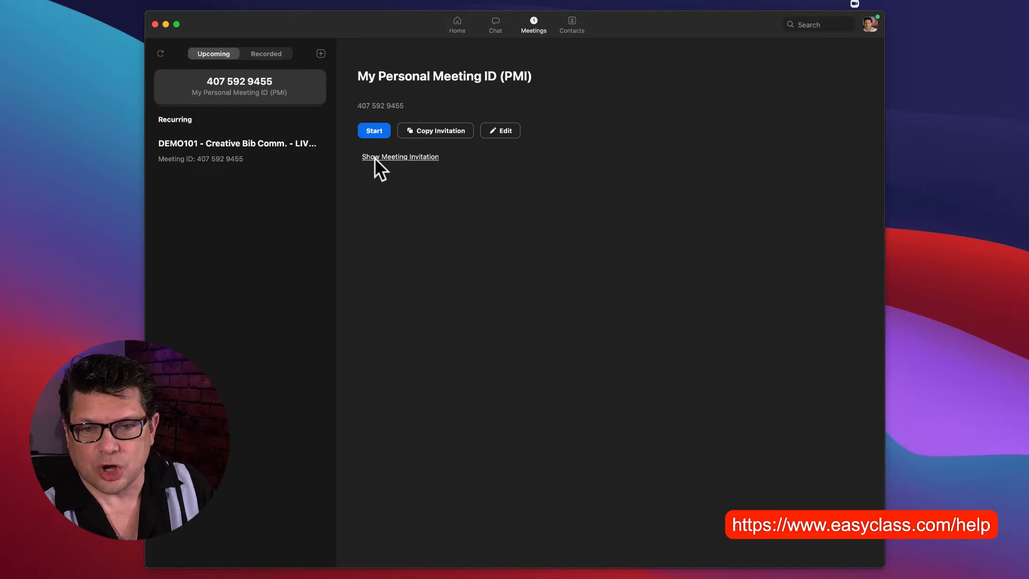
- Show the invitation text of the personal meeting room and select its join link
left_click(425, 158)
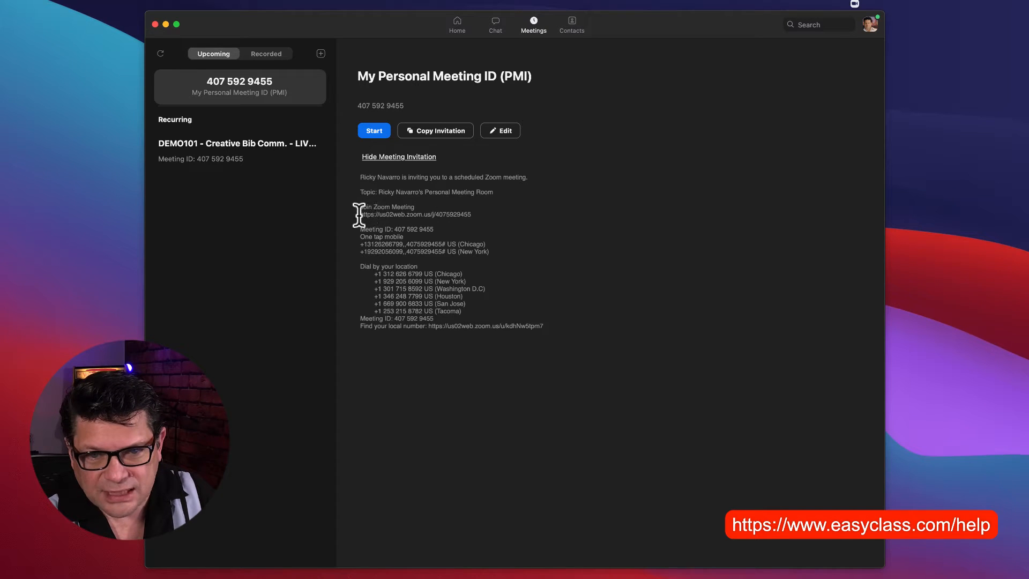
left_click_drag(359, 214, 477, 214)
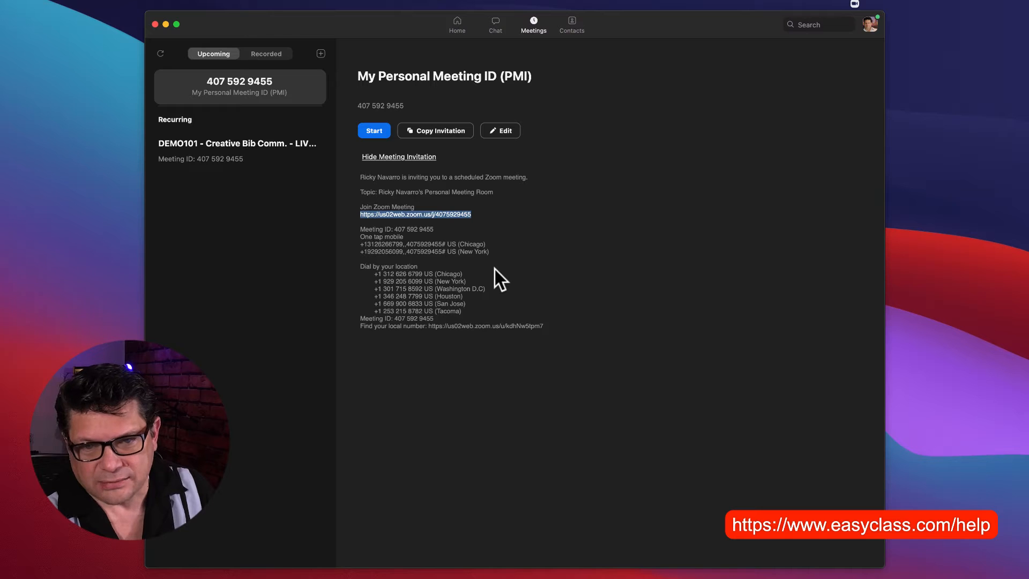
left_click(499, 220)
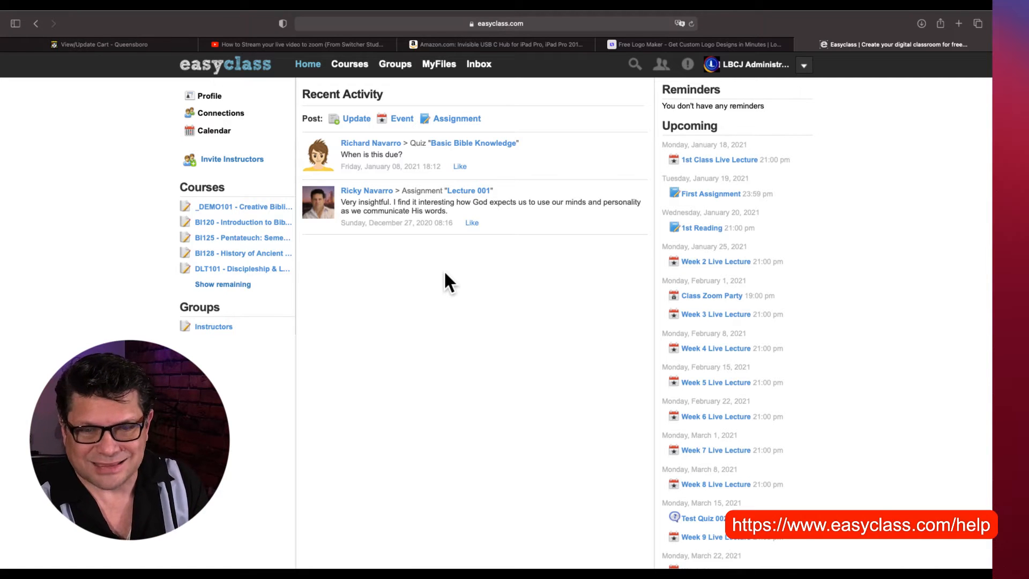
- Switch to Easyclass in the browser and start a new assignment in the _DEMO101 - Creative Biblical Communication course
left_click(264, 208)
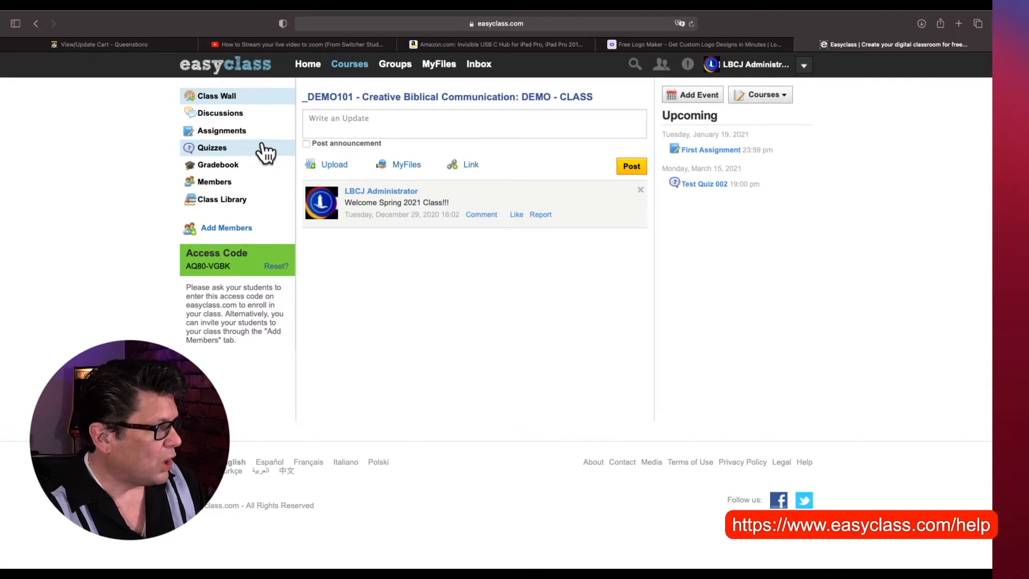
left_click(219, 133)
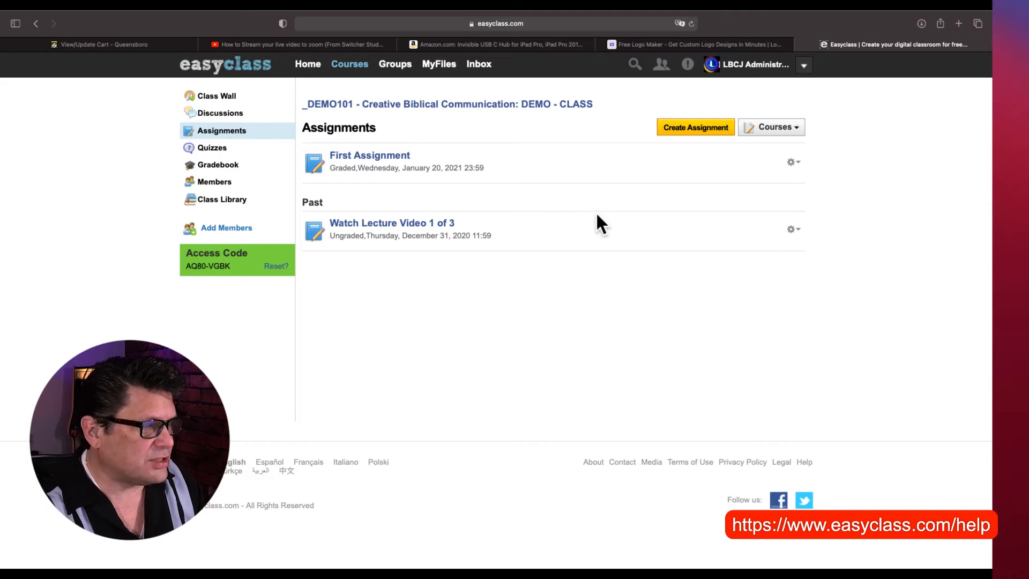
left_click(696, 136)
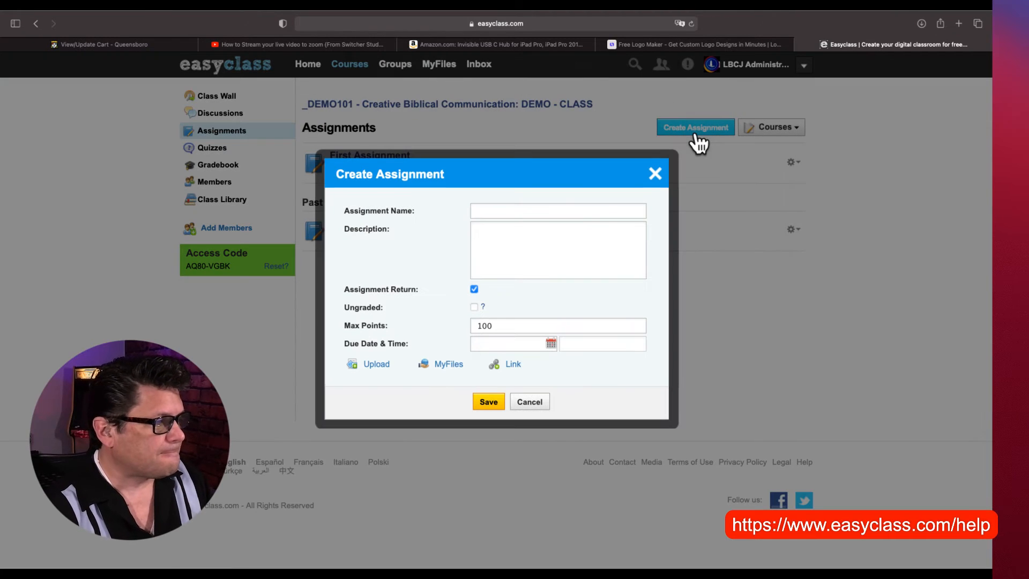
- Name the assignment "DEMO101 - Live Zoom Session Week 1"
left_click(608, 212)
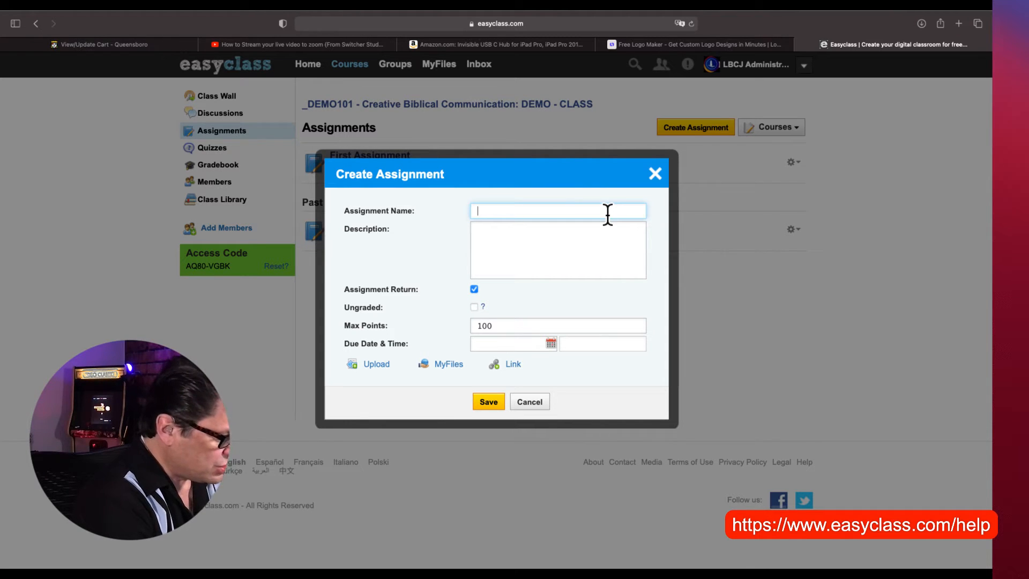
type("DEMO")
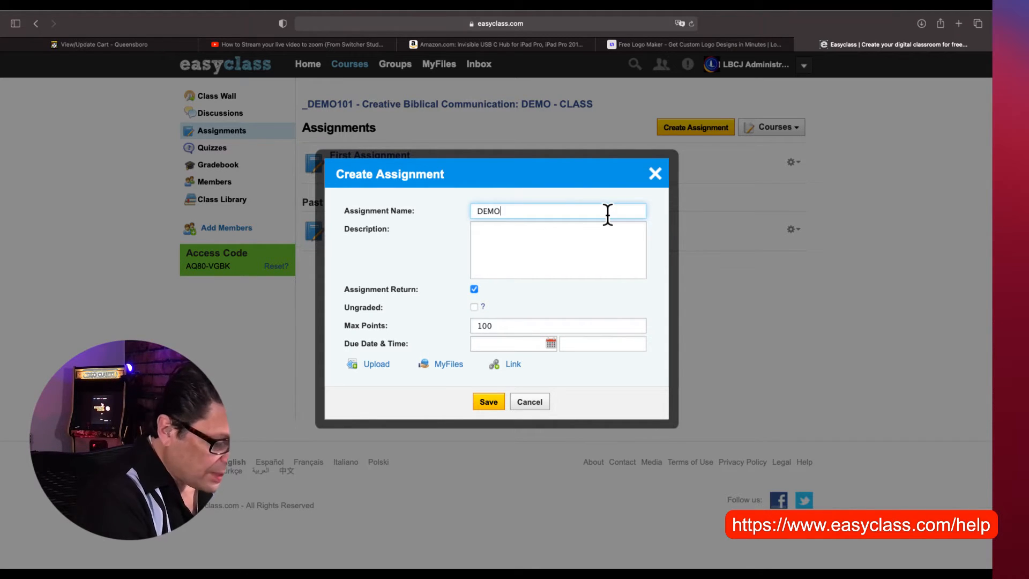
type("101")
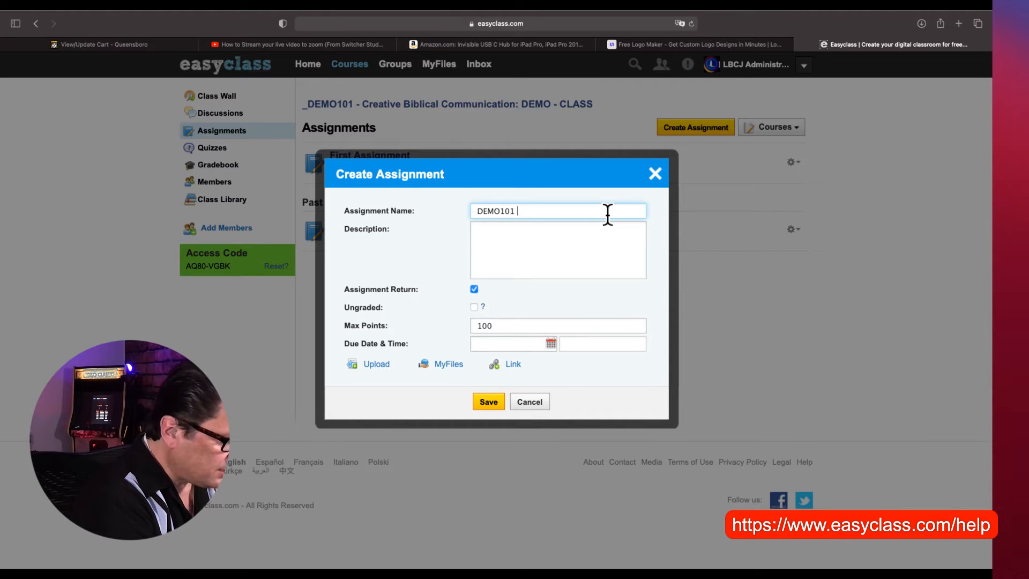
type(" - ")
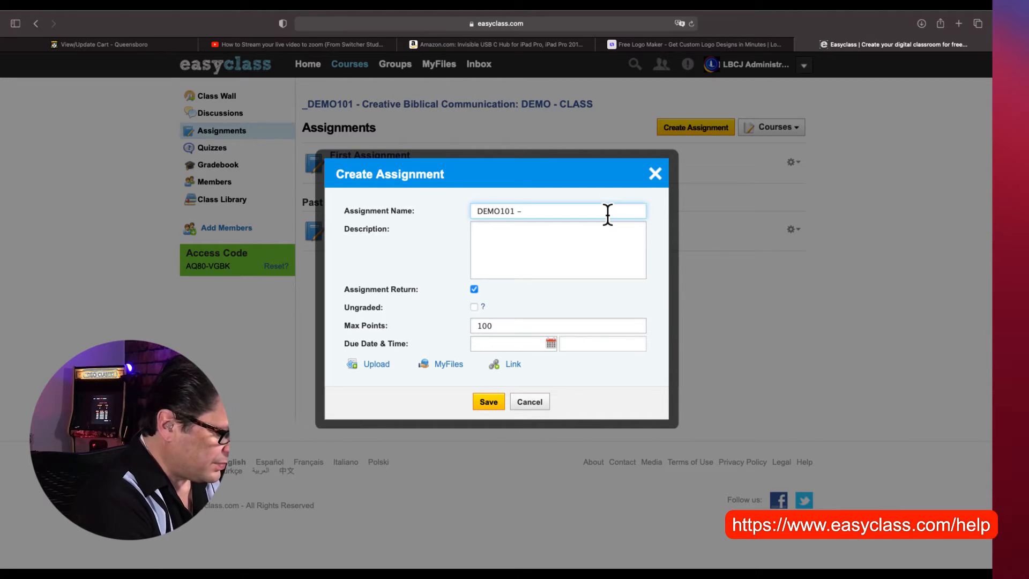
type("Live S")
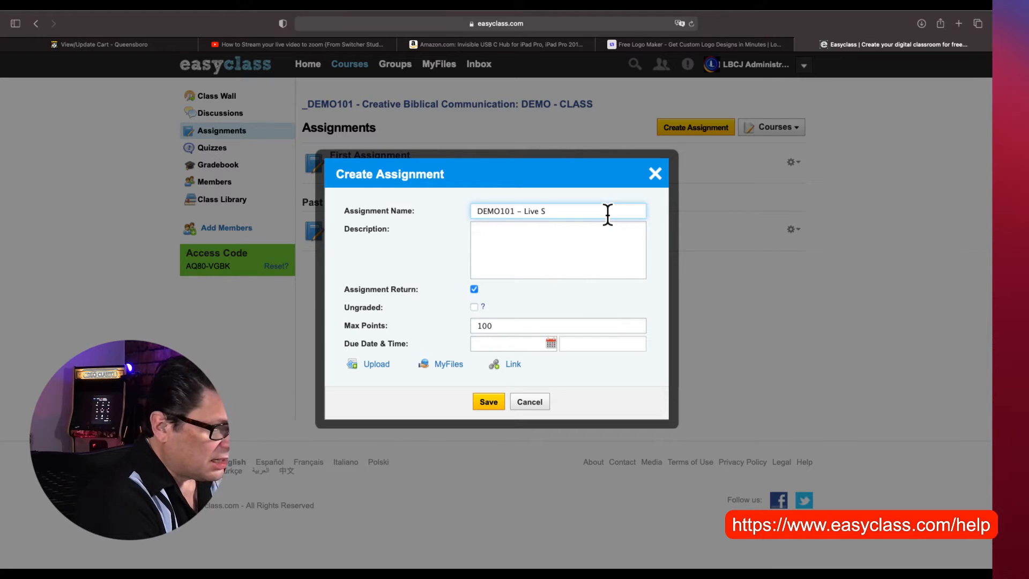
key("BackSpace")
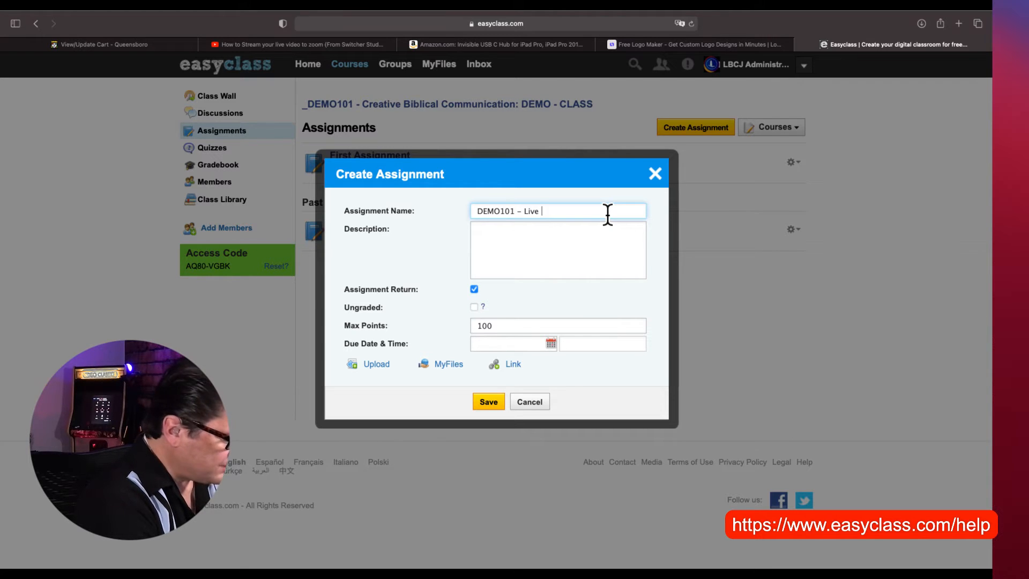
type("Zoom S")
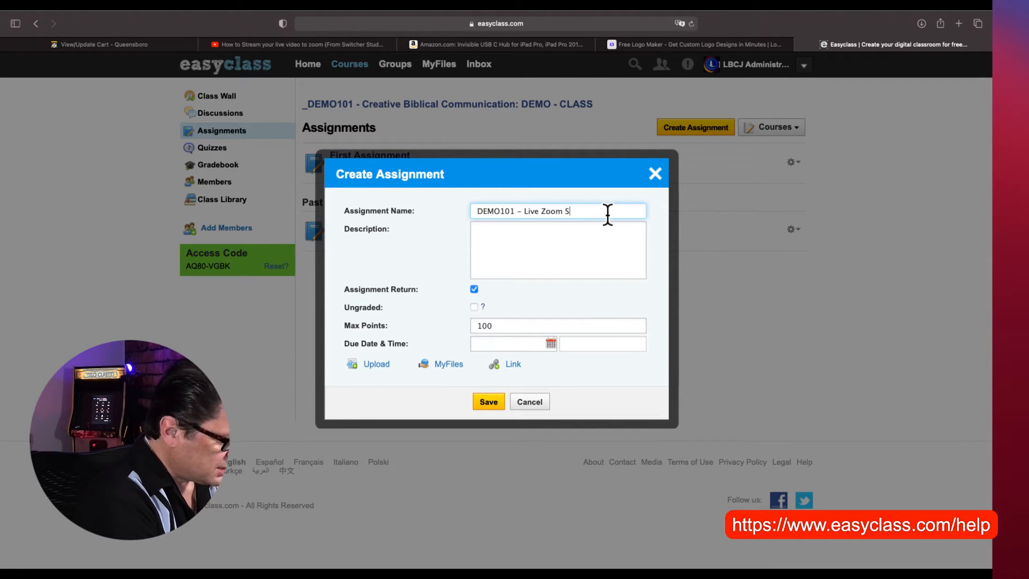
type("ession Week")
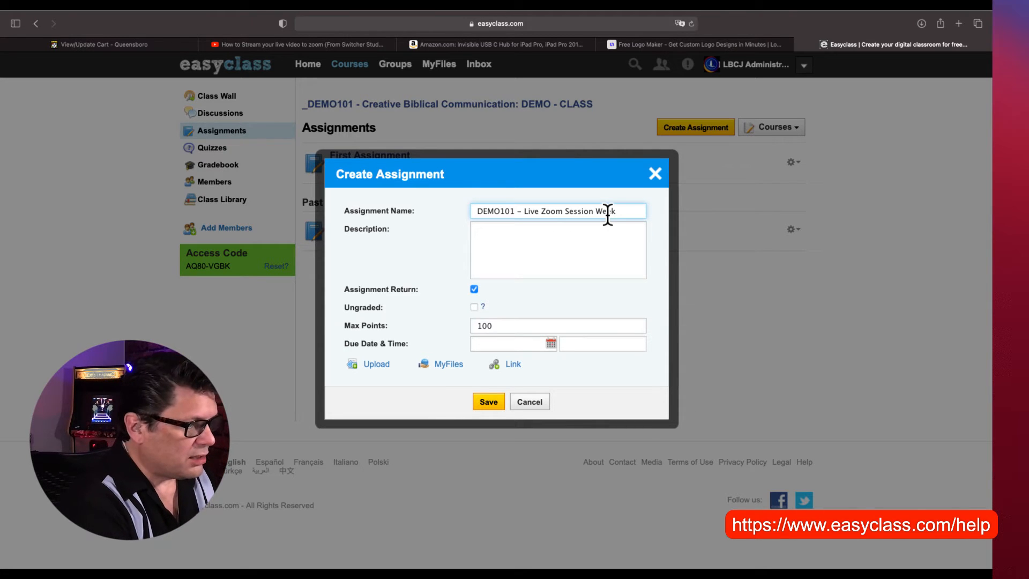
type(" 1")
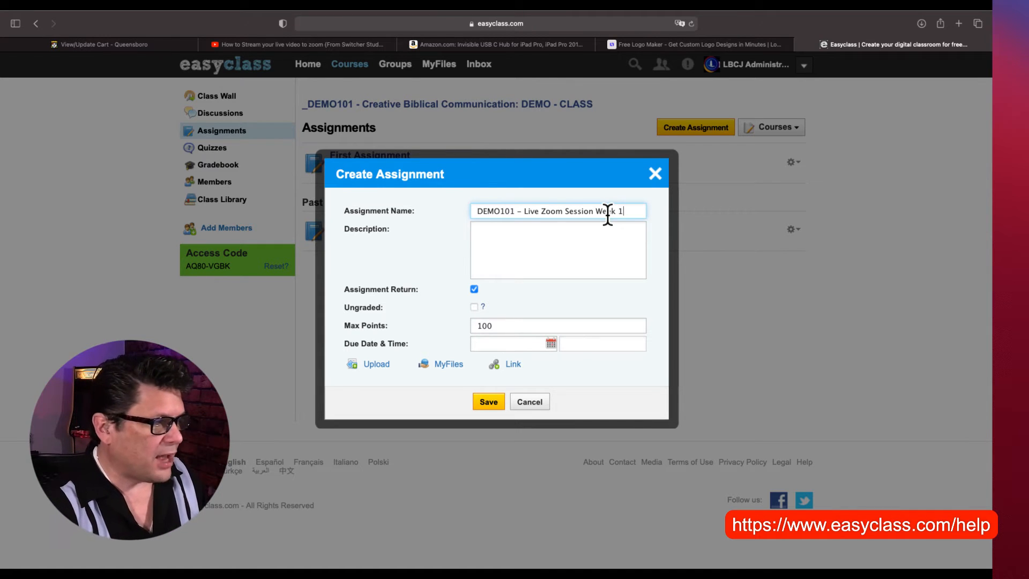
- Begin the assignment description with "Attend live Zoom session"
left_click(516, 249)
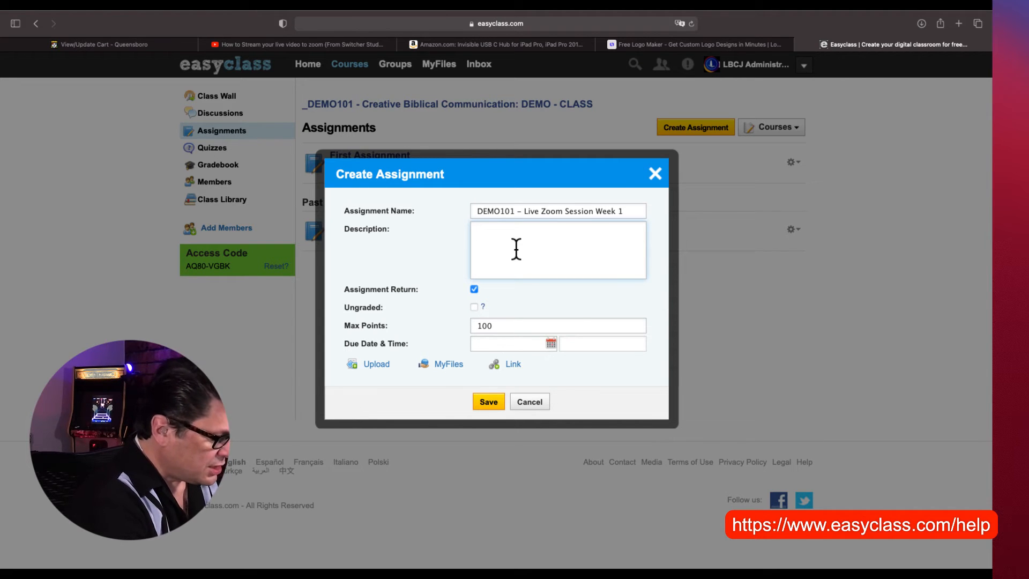
type("Attend ")
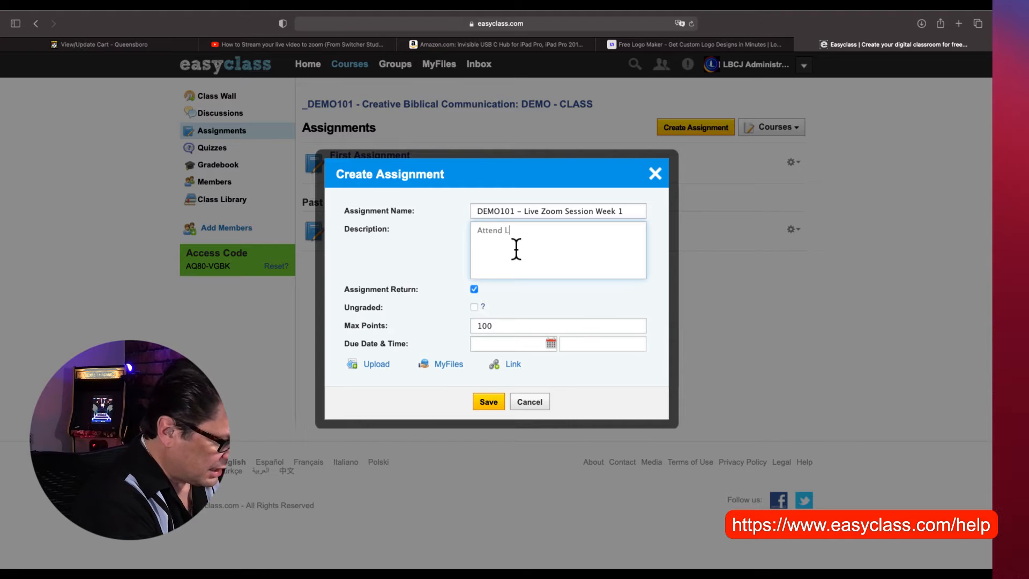
type("live ")
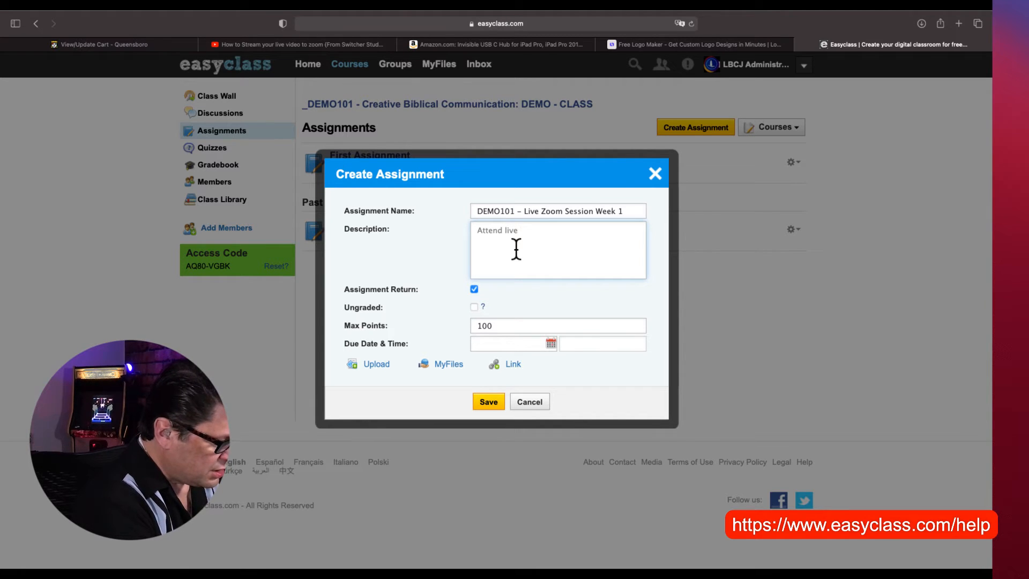
type("Zoom s")
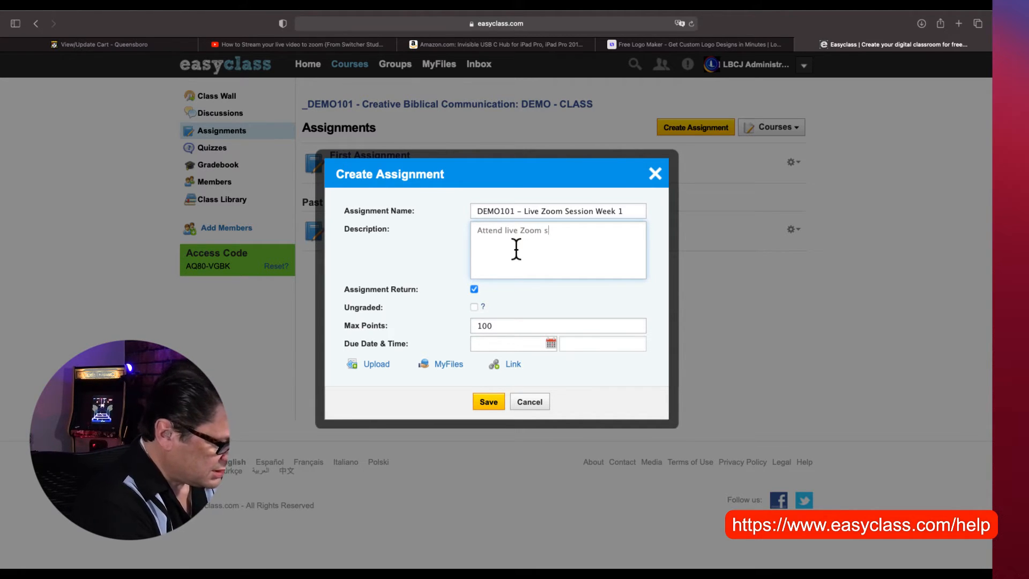
type("ession ")
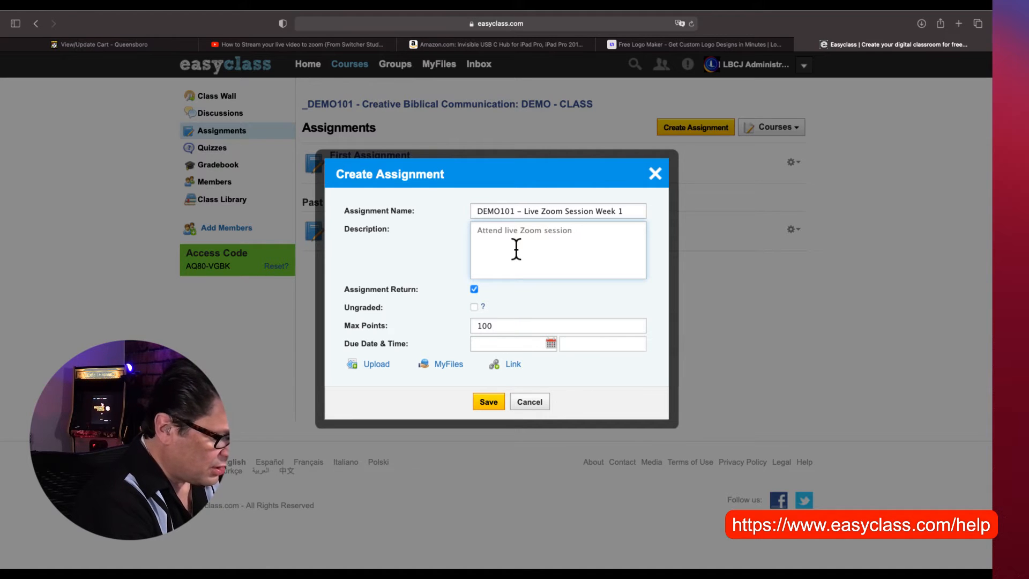
type("on Monday")
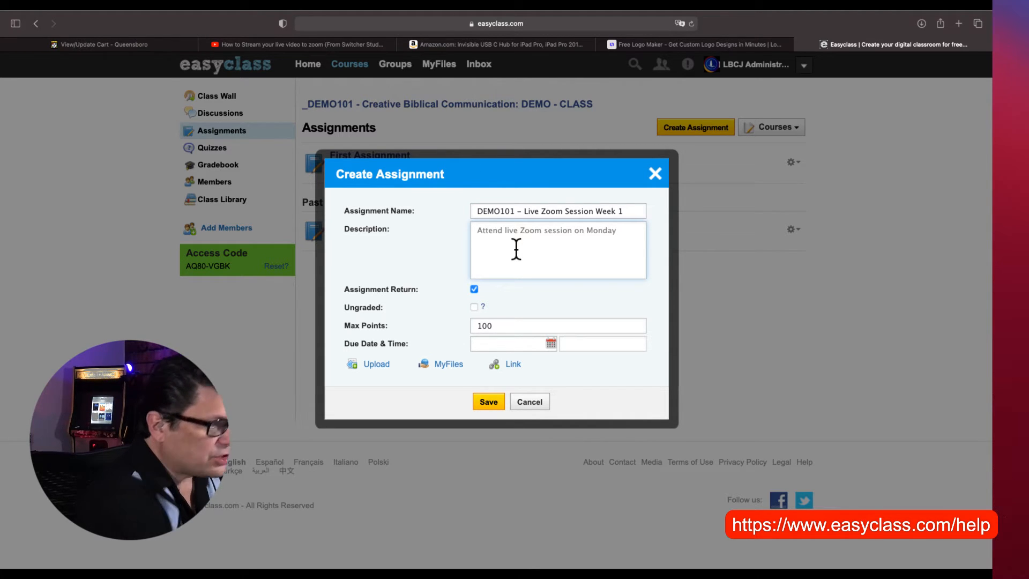
key("BackSpace")
key("BackSpace")
key("BackSpace")
key("BackSpace")
key("BackSpace")
key("BackSpace")
key("BackSpace")
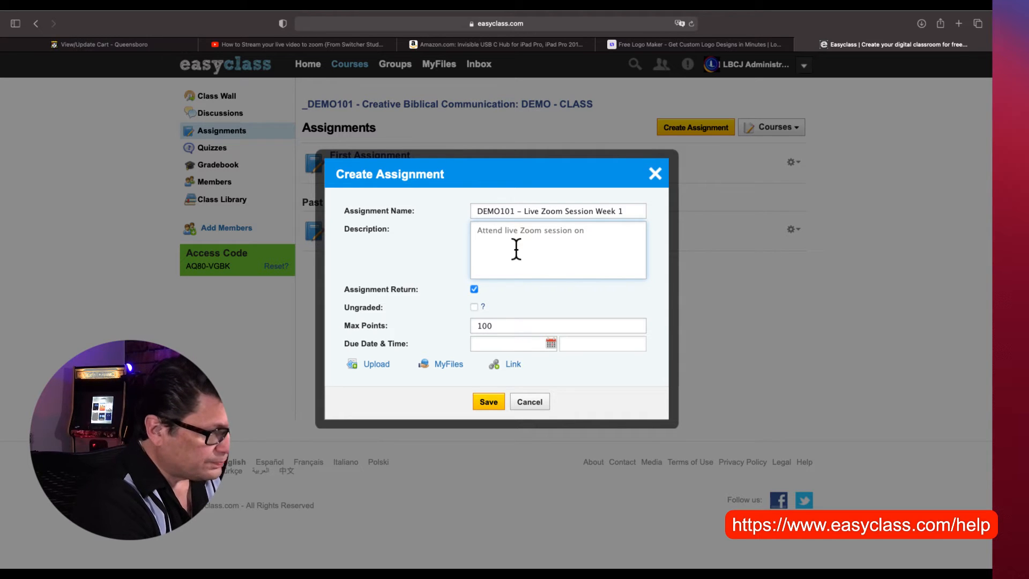
key("BackSpace")
key("BackSpace")
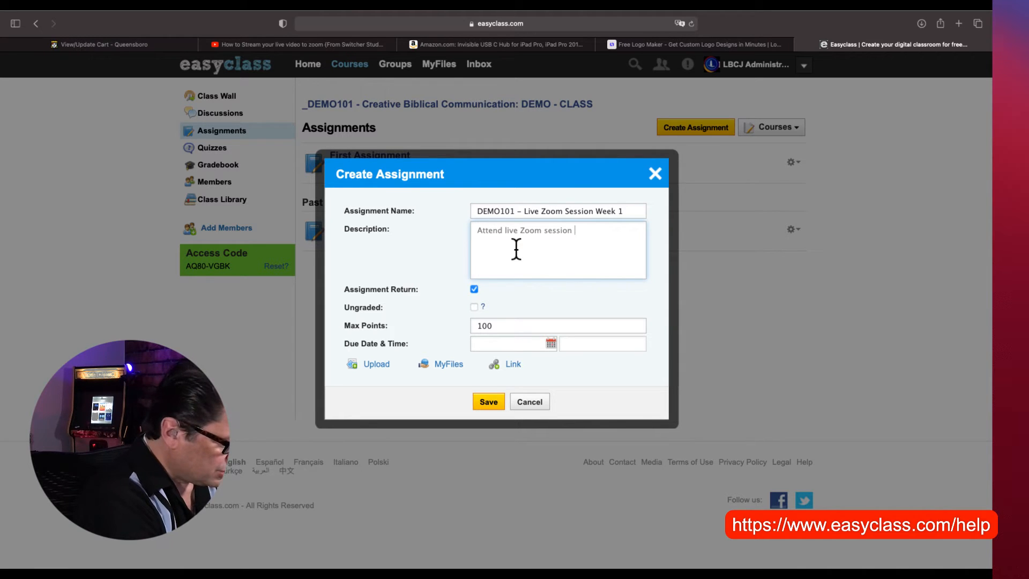
- Complete the description's sentence with "using provided link."
type("using provi")
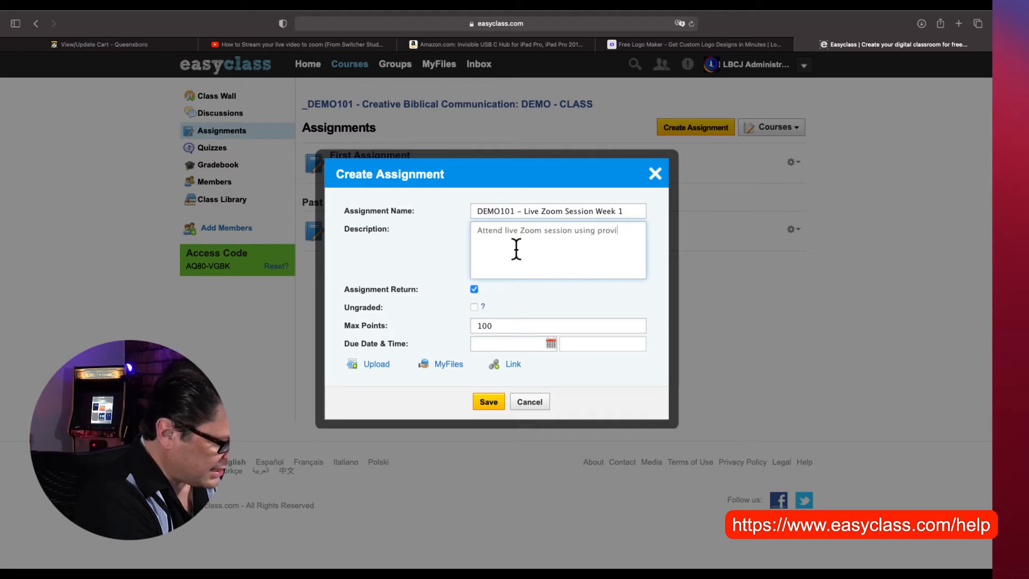
type("ded link")
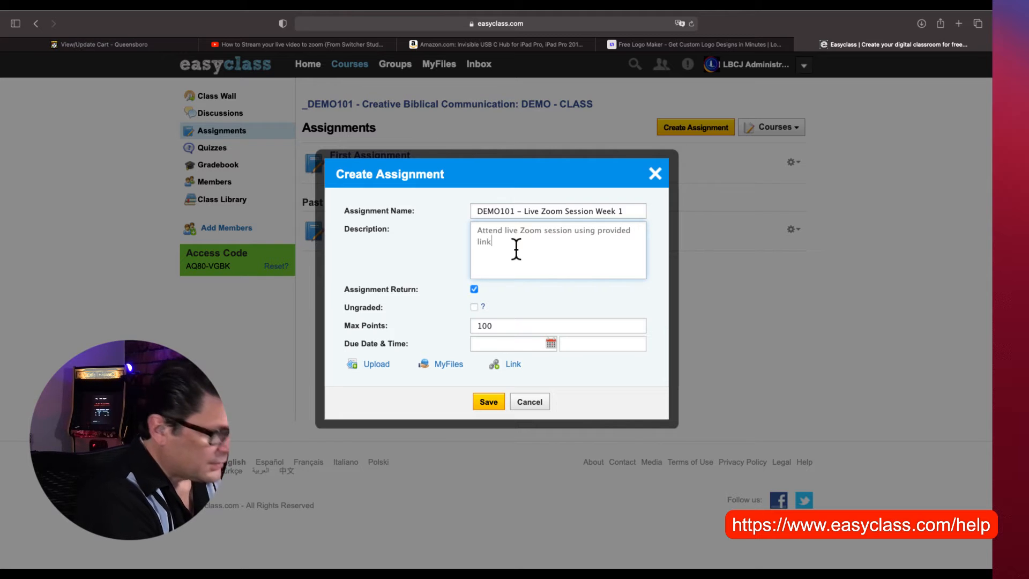
type(".")
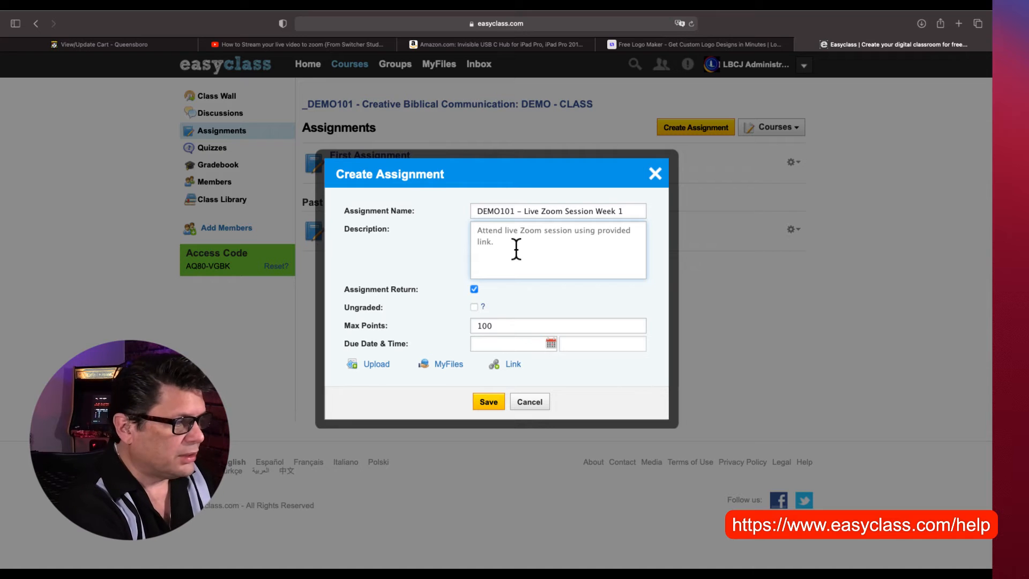
- Paste the copied Zoom join link below the description sentence, separated from it by a blank line
key("Return")
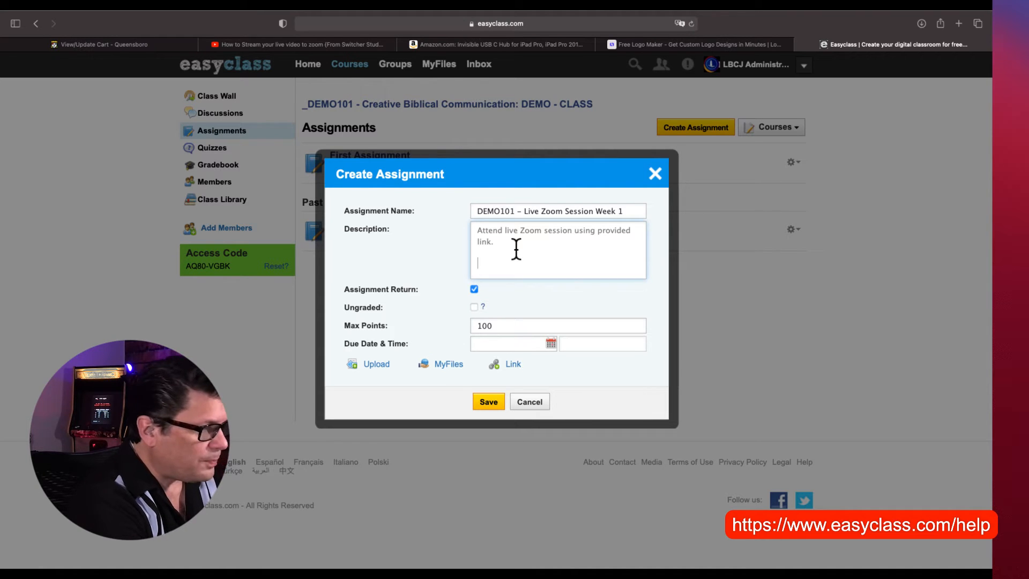
right_click(485, 261)
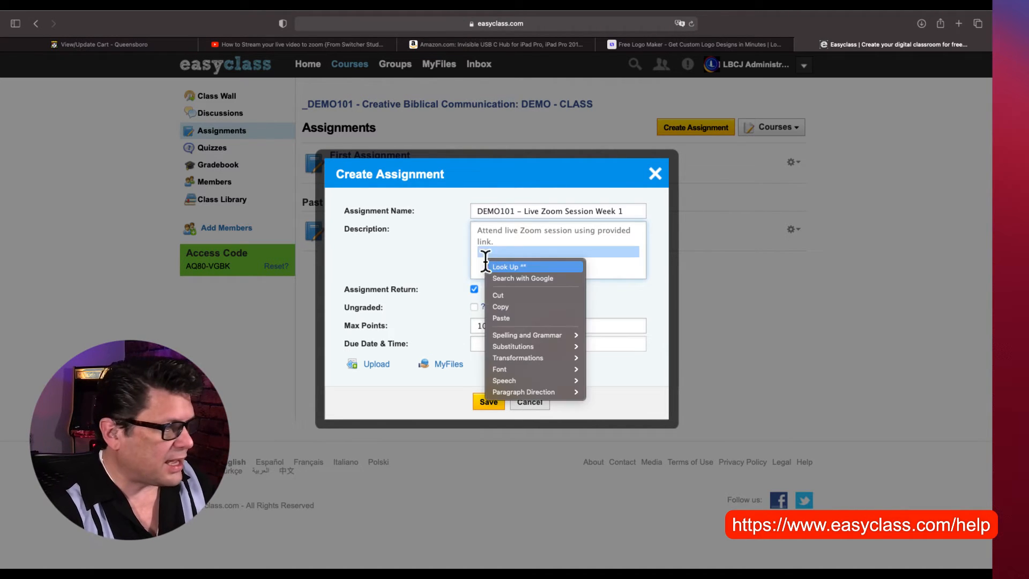
left_click(503, 318)
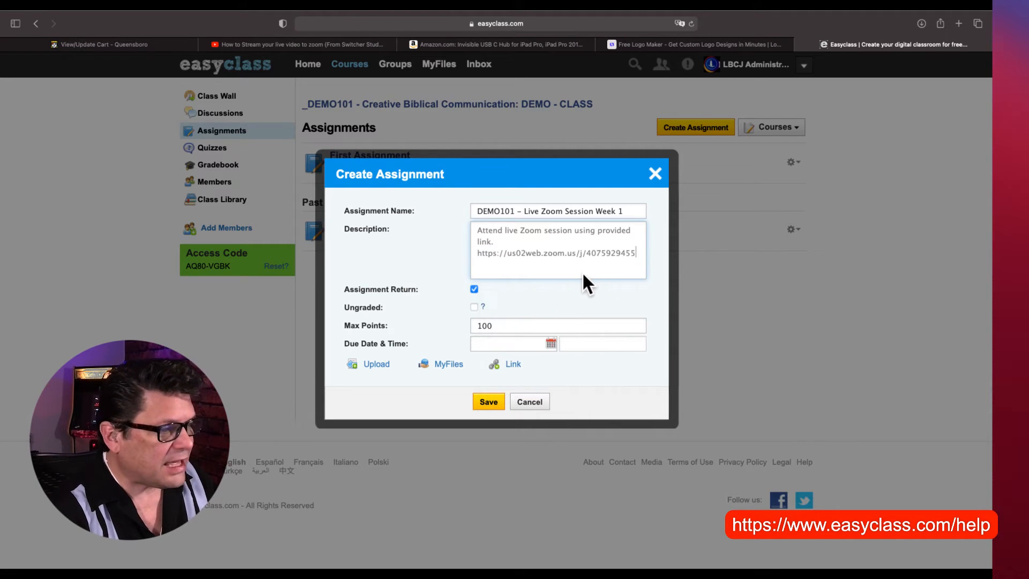
key("Return")
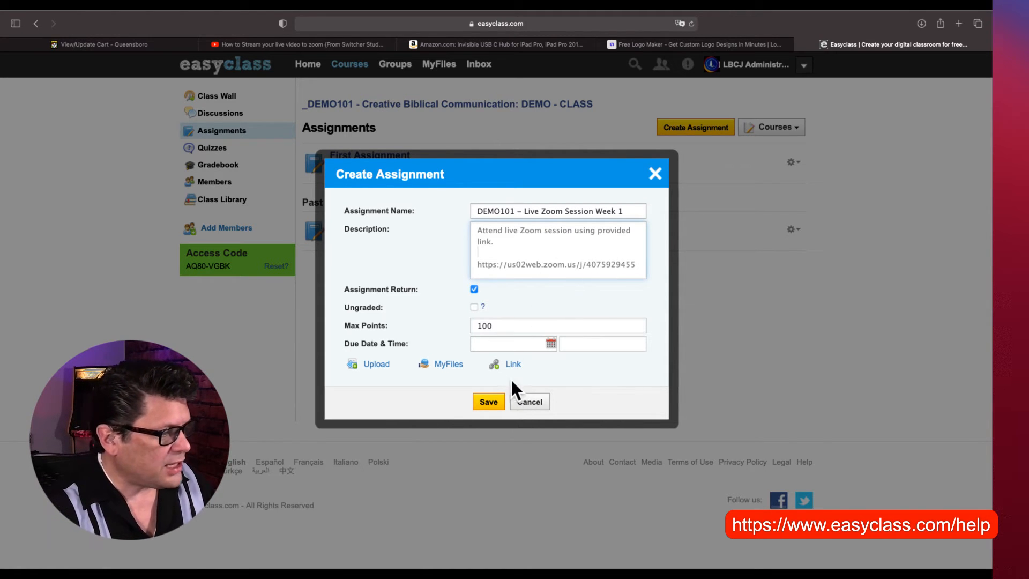
- Turn off Assignment Return and mark the assignment as Ungraded
left_click(475, 289)
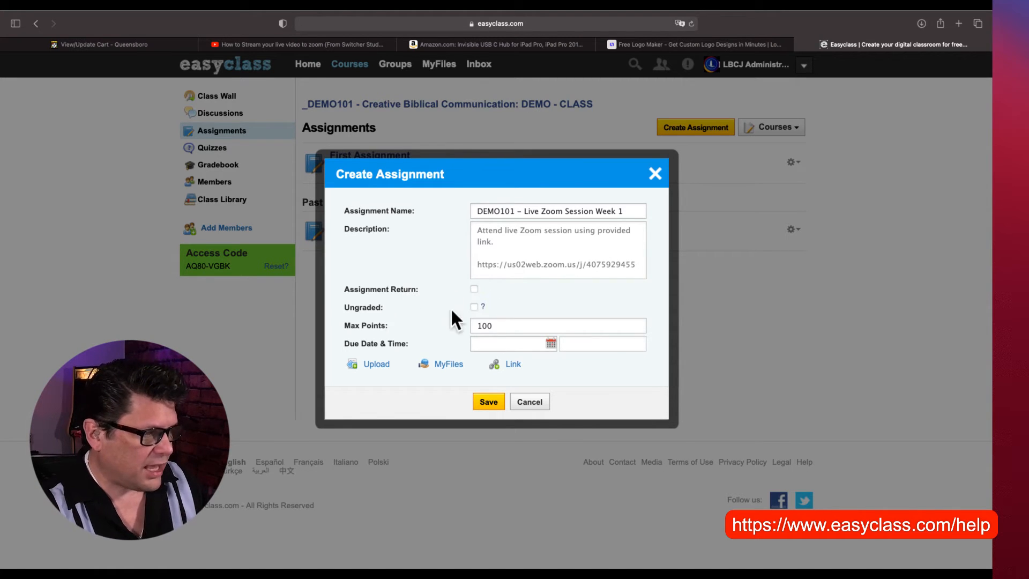
left_click(474, 307)
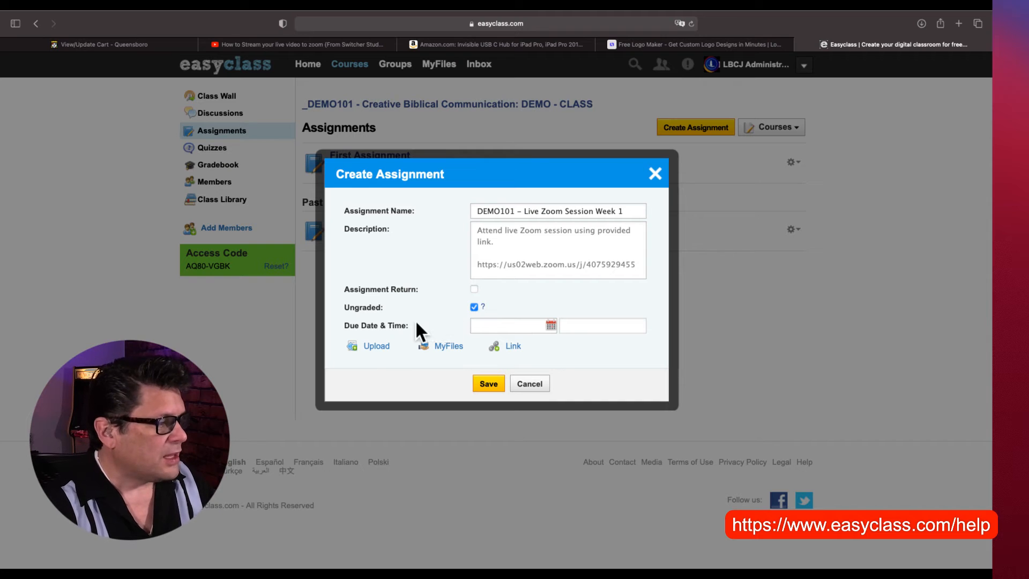
- Set the assignment's due date to 18-01-2021 and the due time to 19:00
left_click(549, 325)
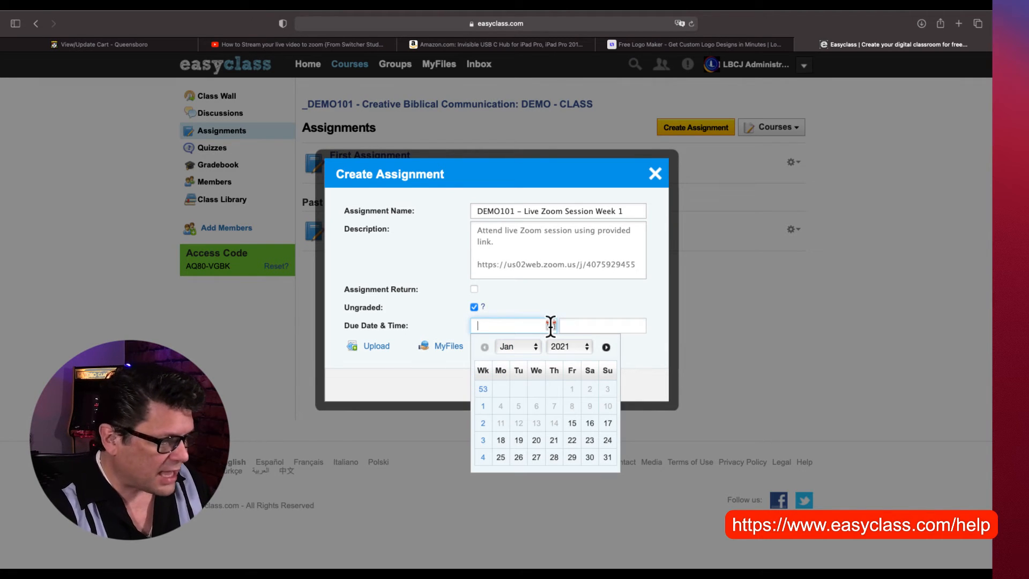
left_click(590, 422)
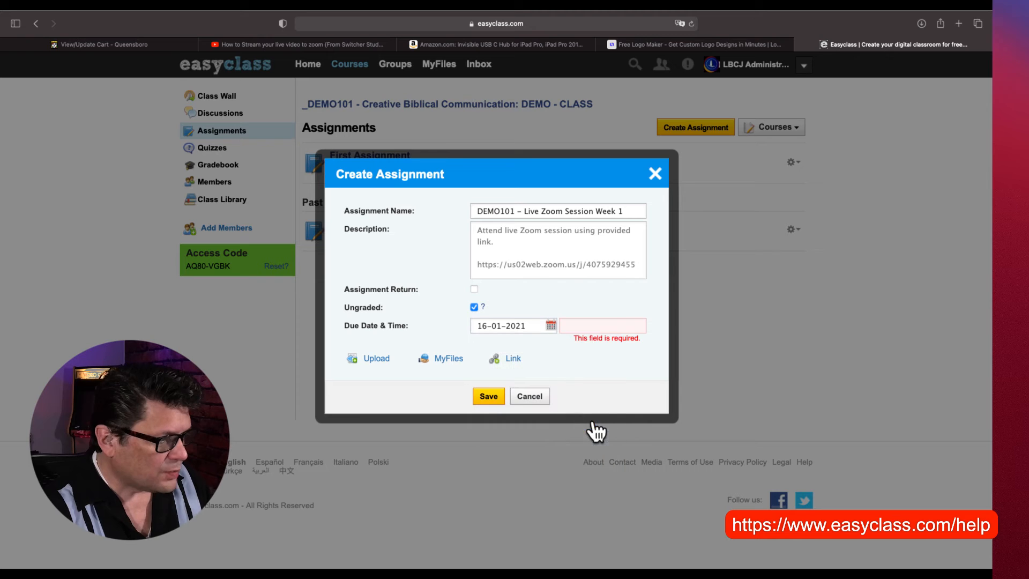
left_click(550, 325)
left_click(500, 440)
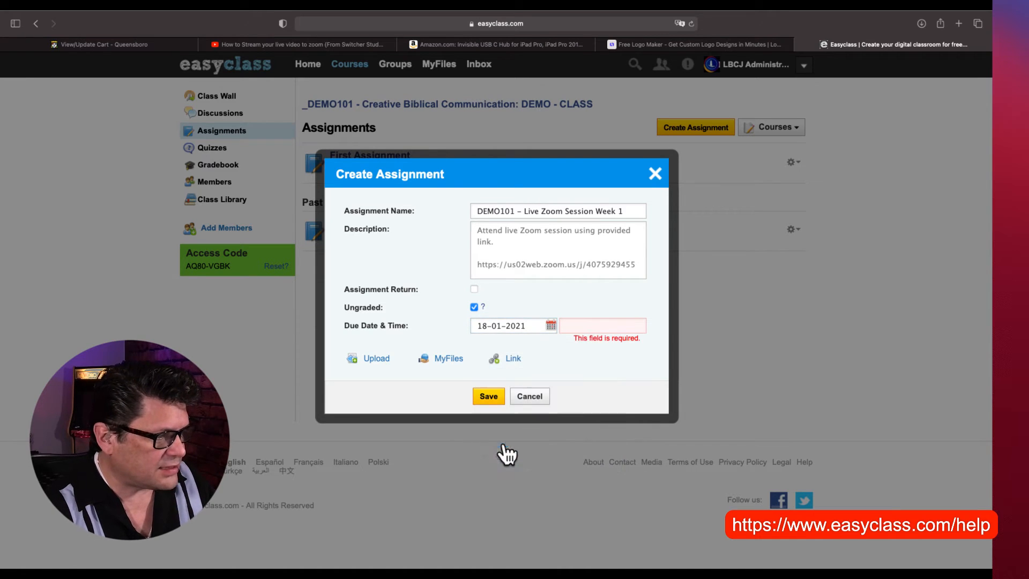
left_click(577, 326)
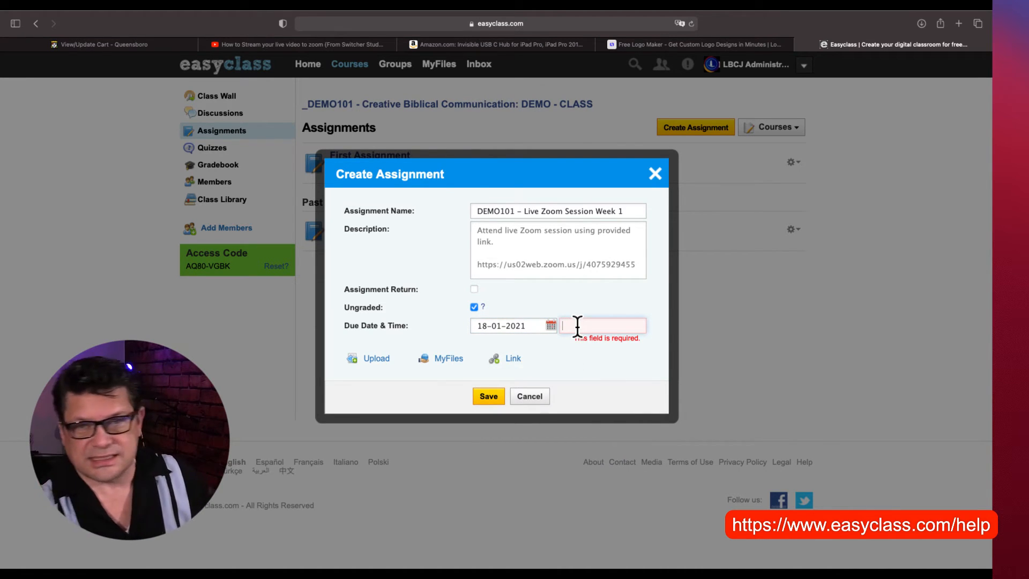
type("19:16")
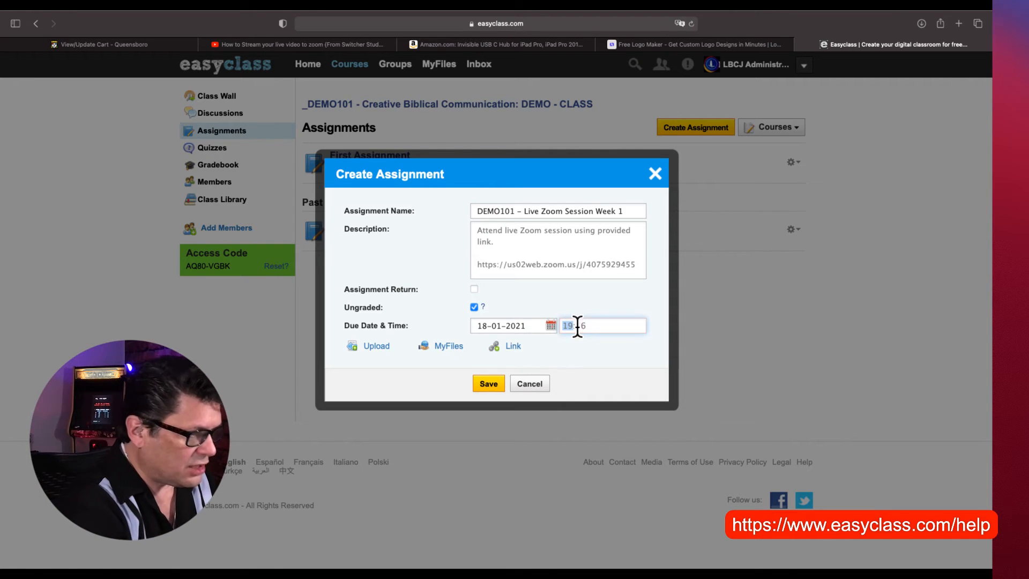
key("Tab")
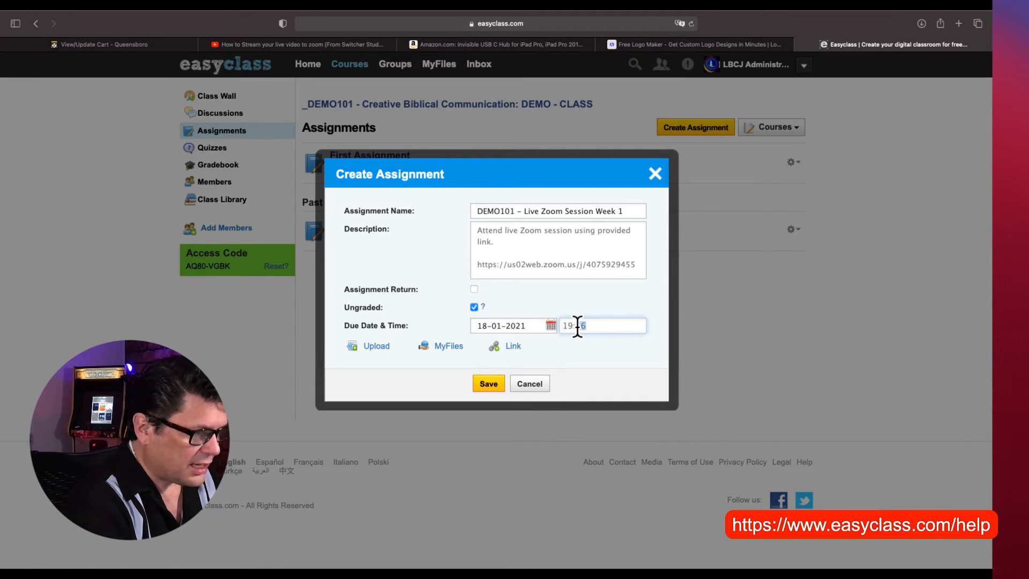
- Attach the copied Zoom join link to the assignment with the title "Live Zoom Session Week 1"
left_click(508, 347)
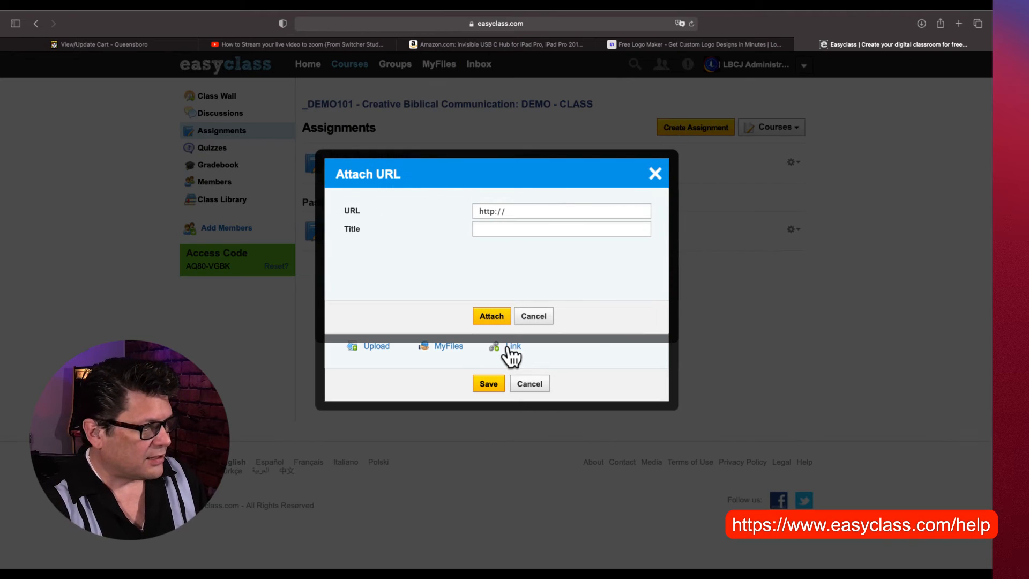
triple_click(516, 210)
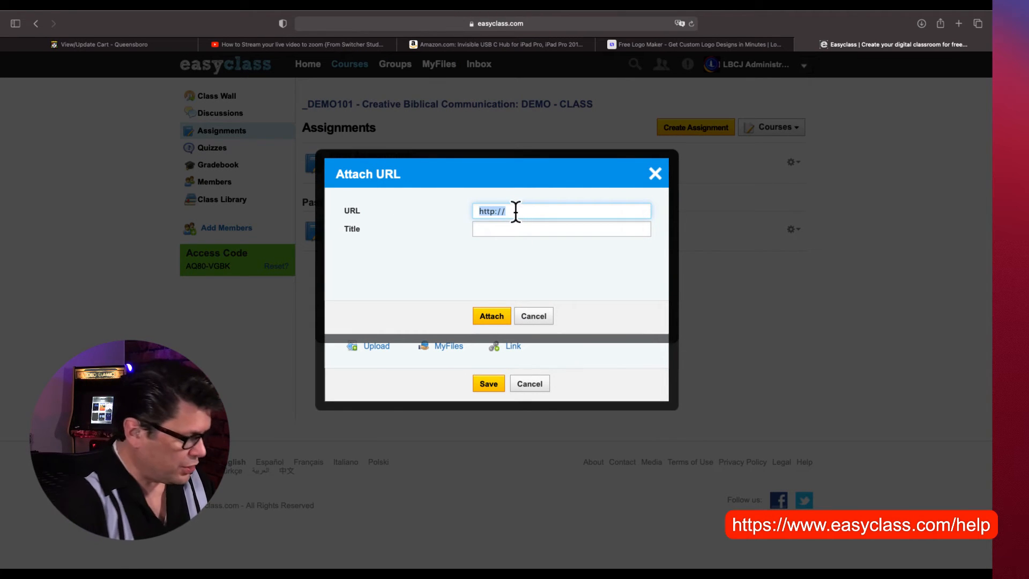
key("super+v")
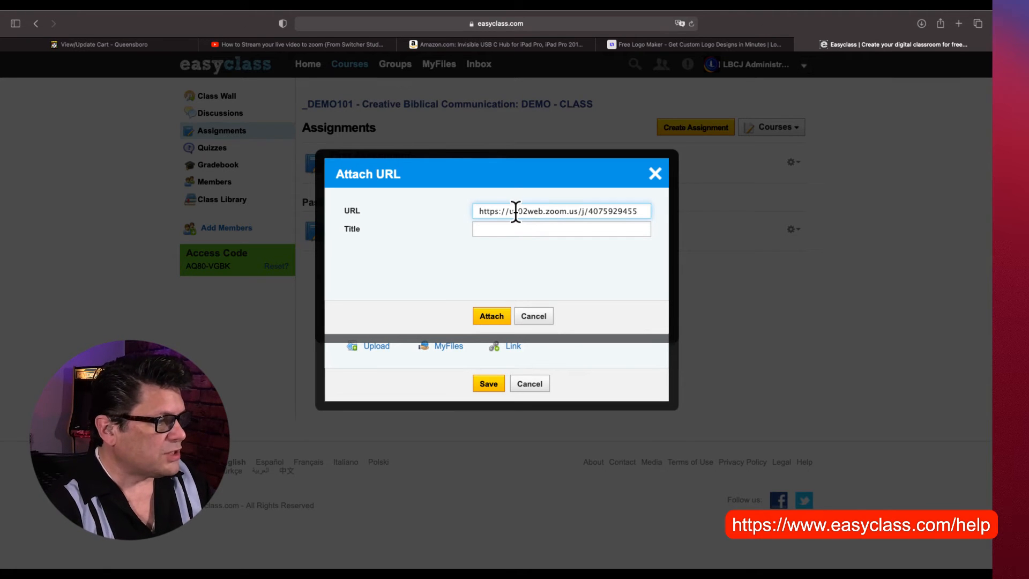
left_click(510, 230)
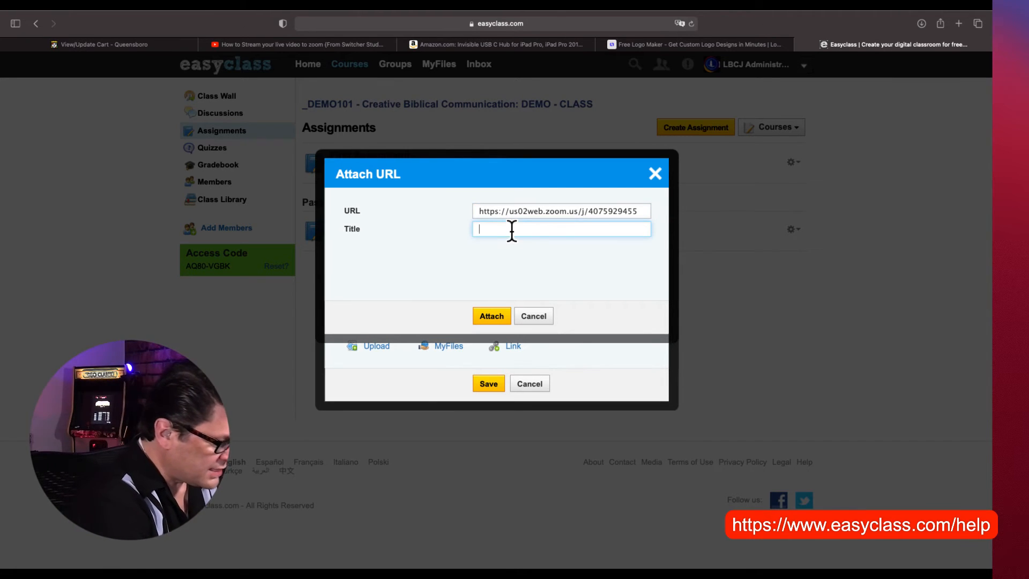
type("Live Se")
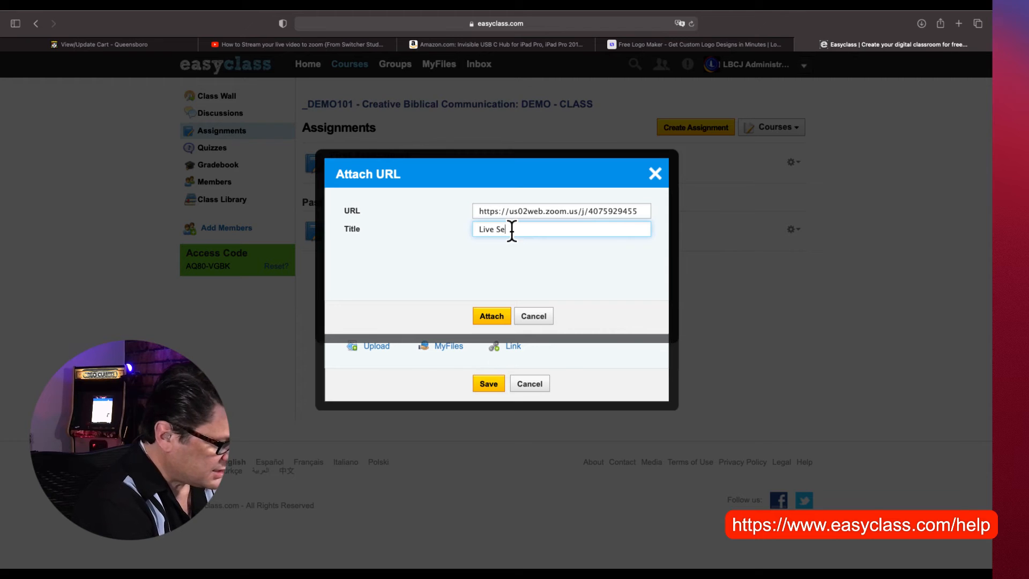
type("ssion")
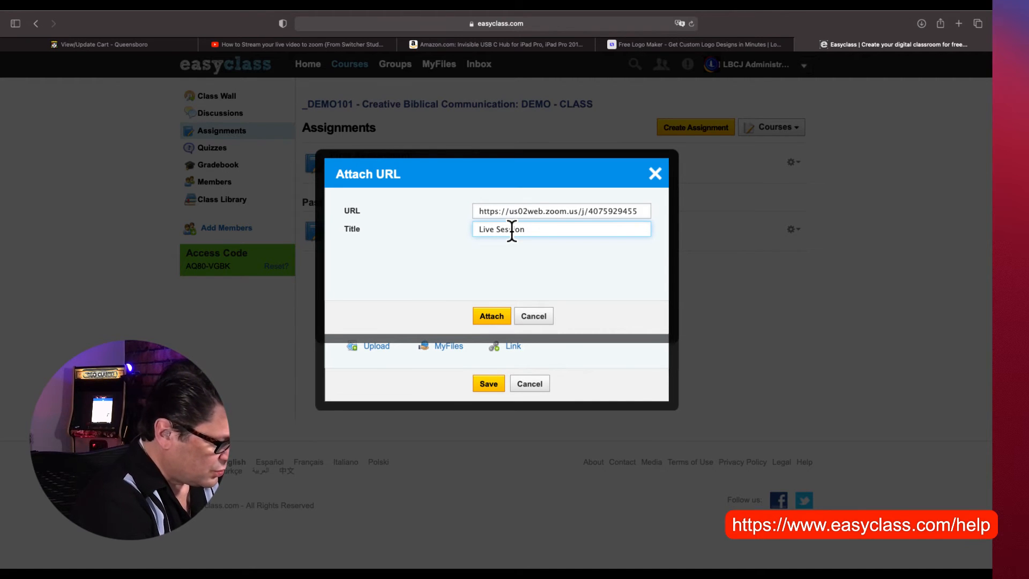
type(" Week 1")
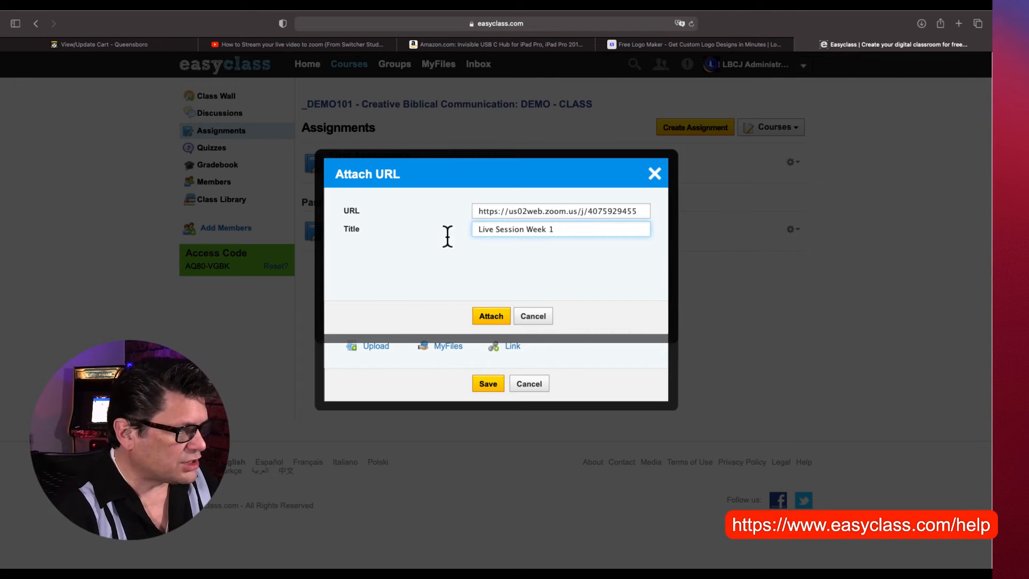
left_click(497, 229)
type("Zoom")
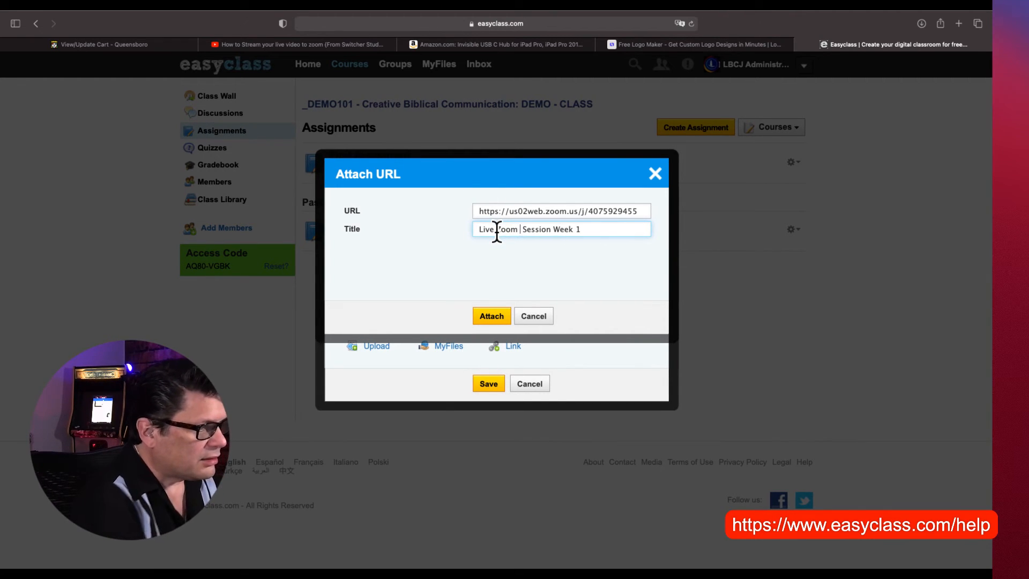
key("Delete")
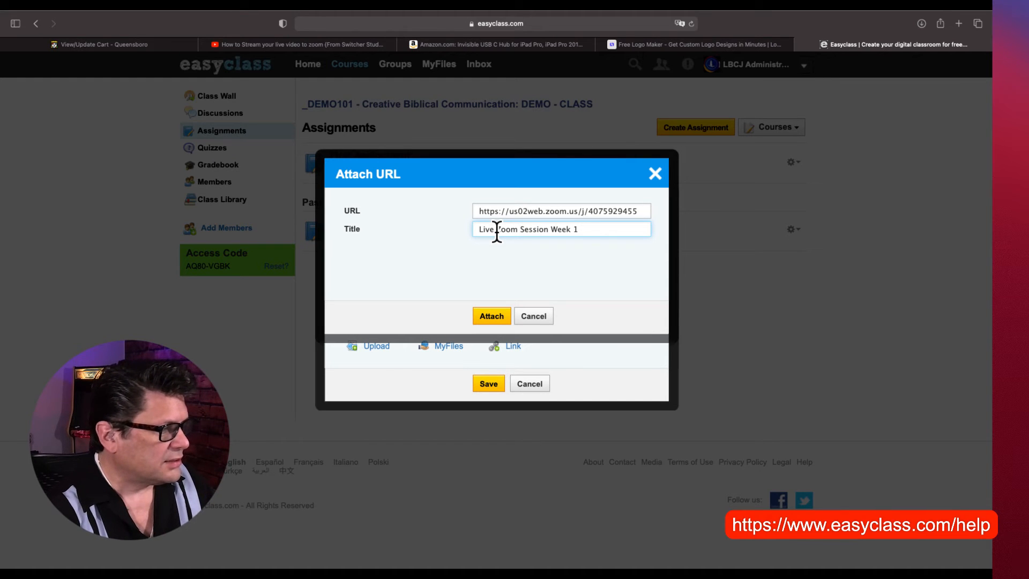
left_click(492, 316)
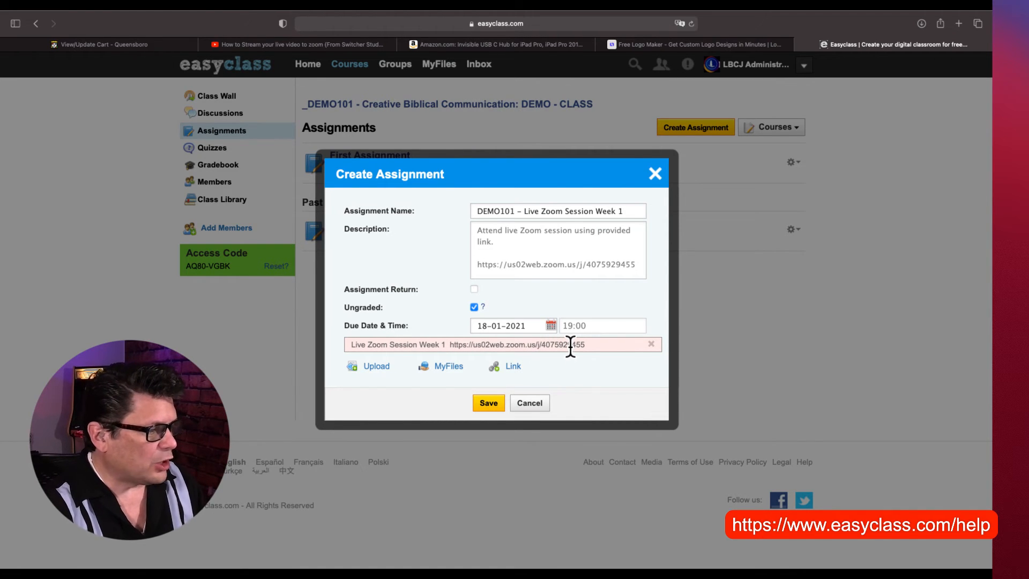
- Save the assignment and open "DEMO101 - Live Zoom Session Week 1" from the assignments list
left_click(485, 404)
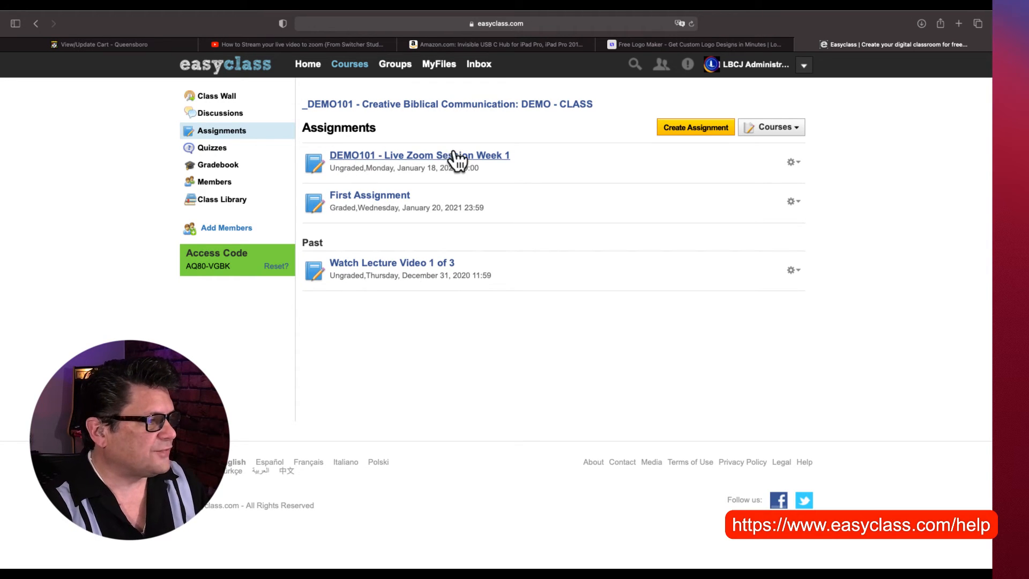
left_click(496, 167)
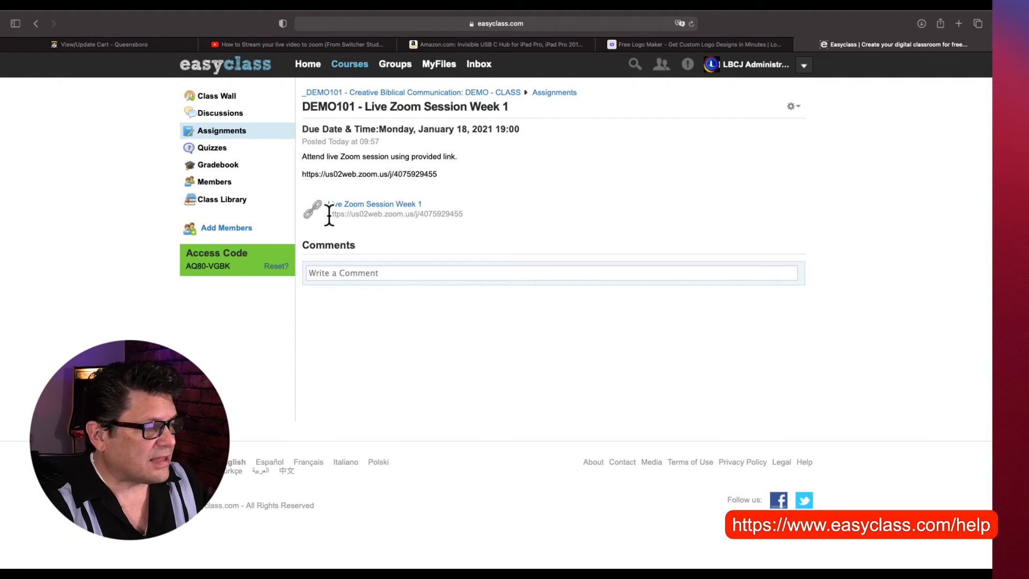
- Test the assignment's attached "Live Zoom Session Week 1" link and return to the Easyclass assignment page
left_click(368, 206)
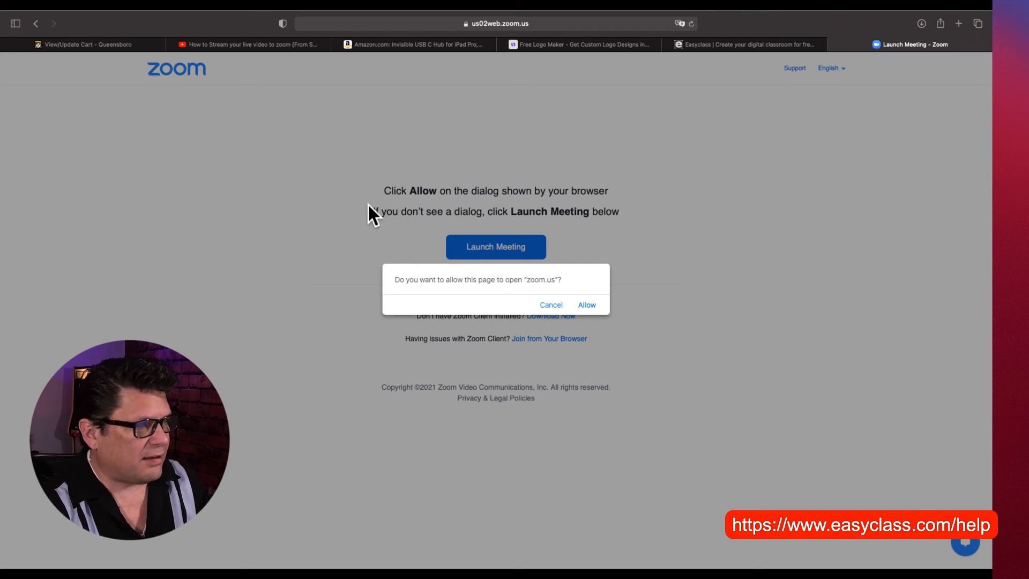
left_click(792, 47)
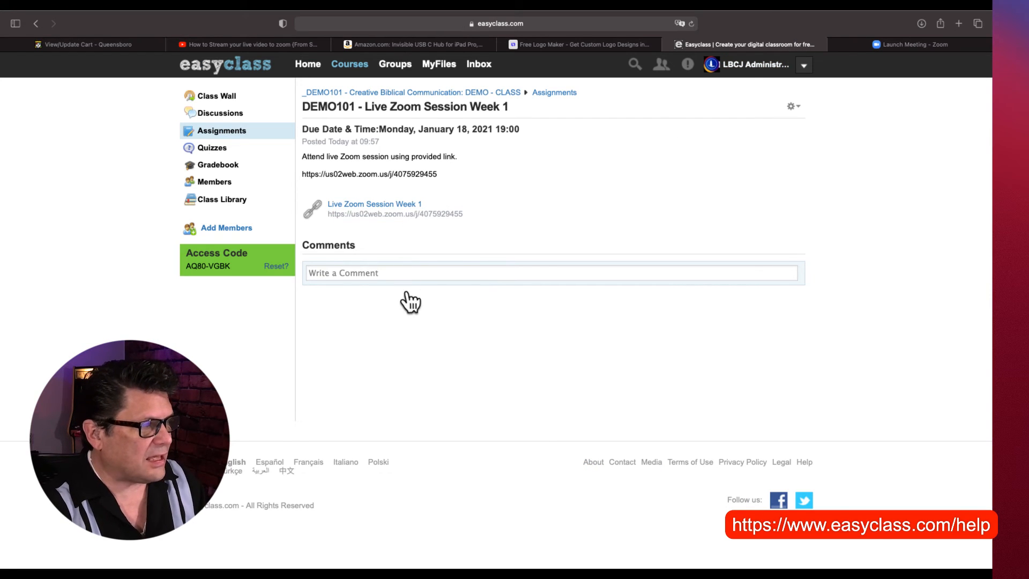
- Start a new assignment in the DEMO101 class named "DEMO101 - Live Zoom Week 1 - Summary Report"
left_click(238, 133)
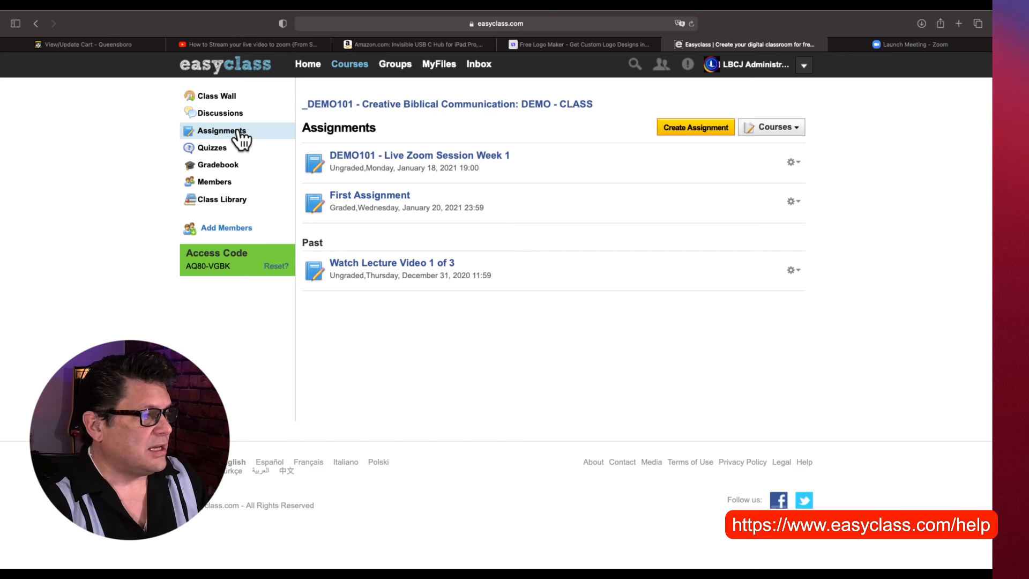
left_click(695, 128)
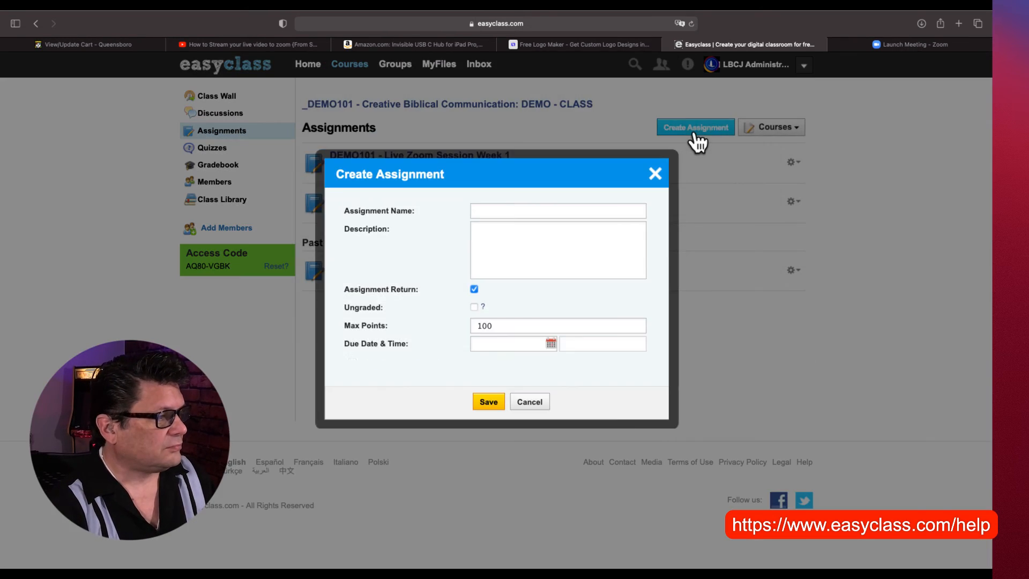
left_click(525, 210)
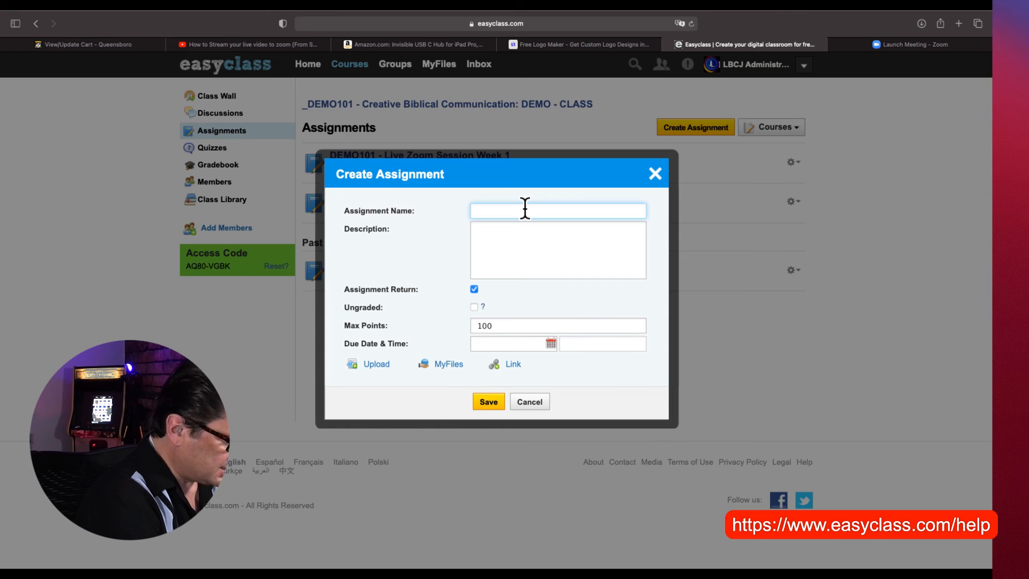
type("DEMO101")
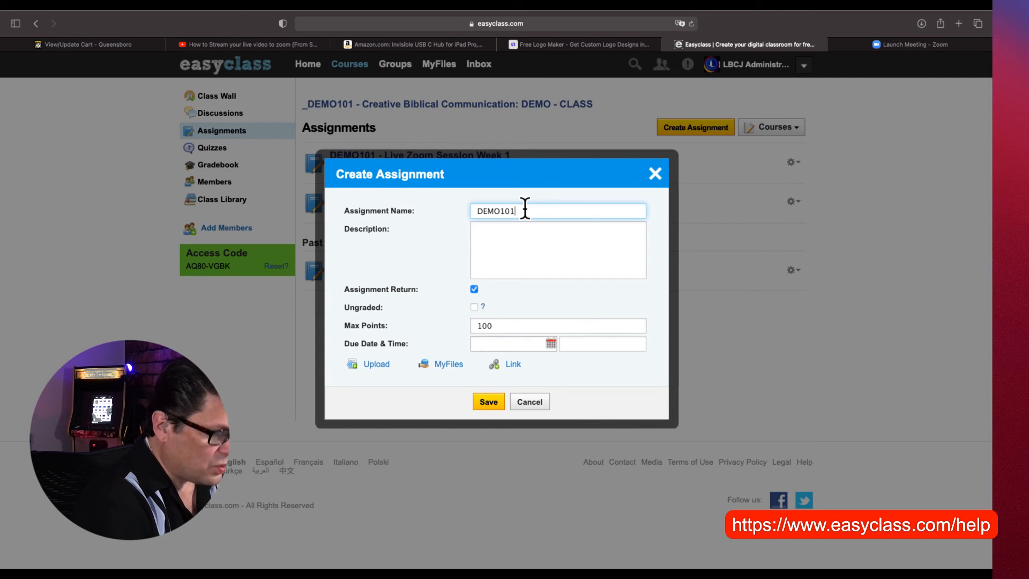
type(" -")
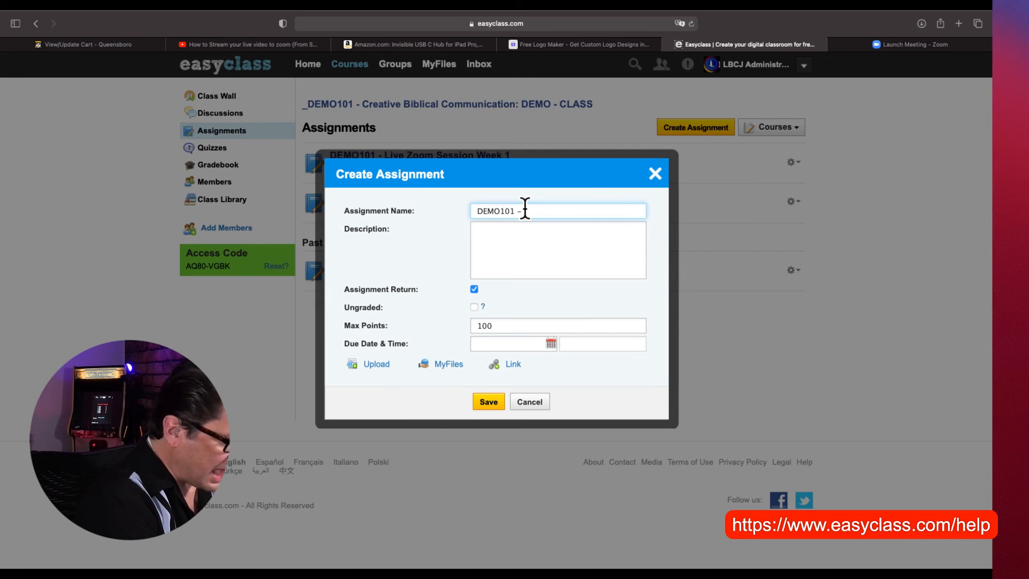
type(" Live Zoom ")
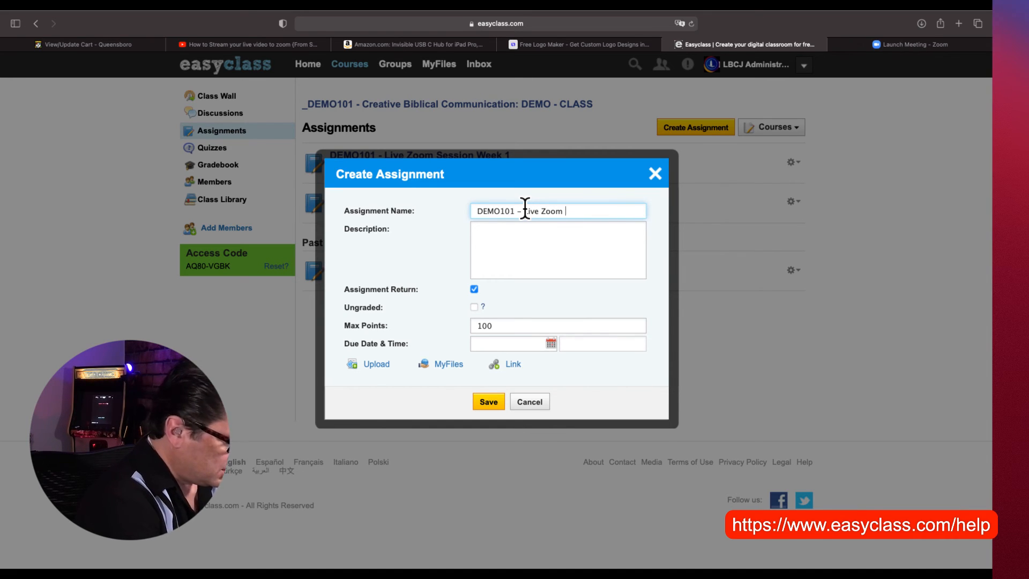
type("Week 1")
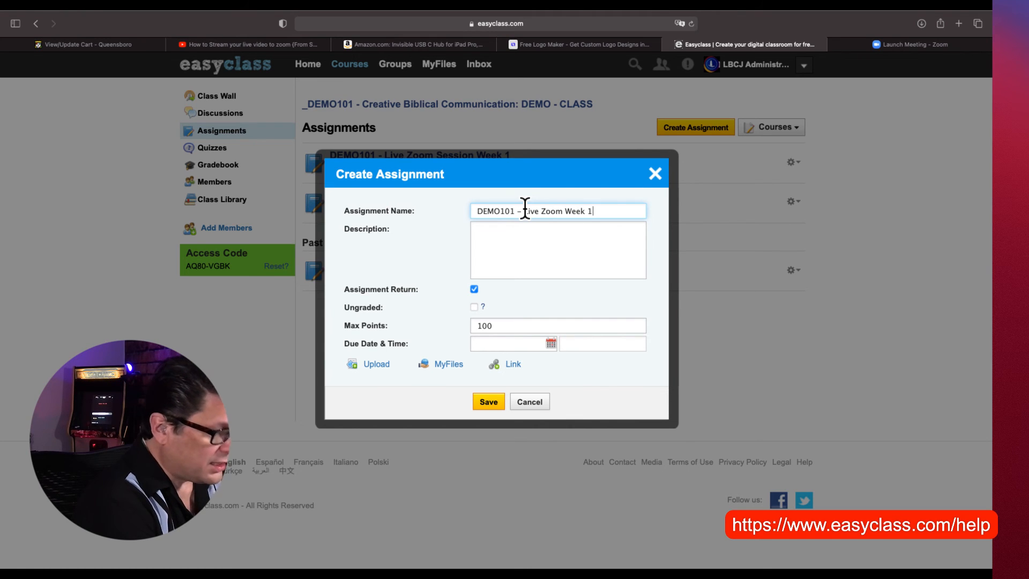
type(" - ")
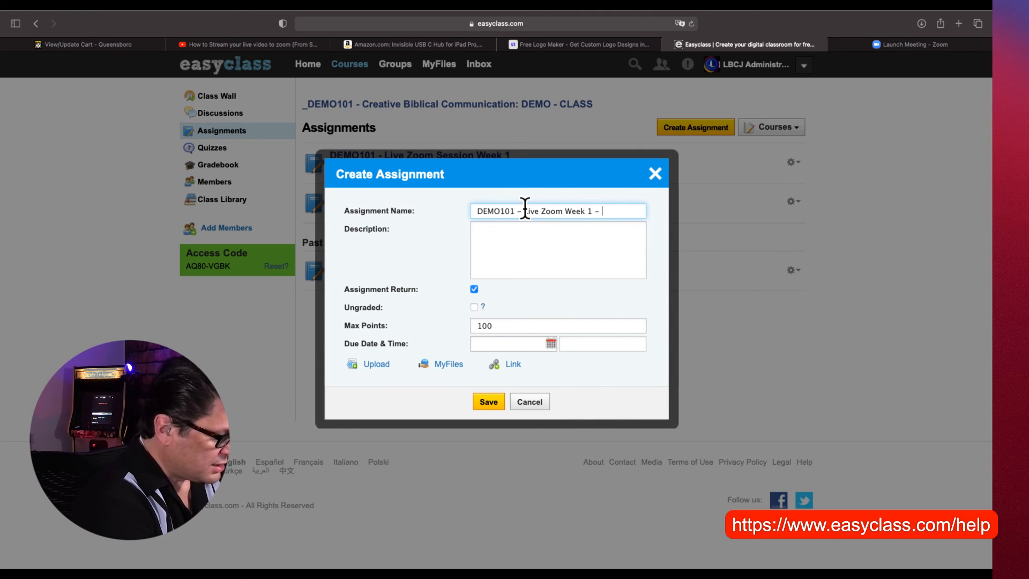
type("Summary")
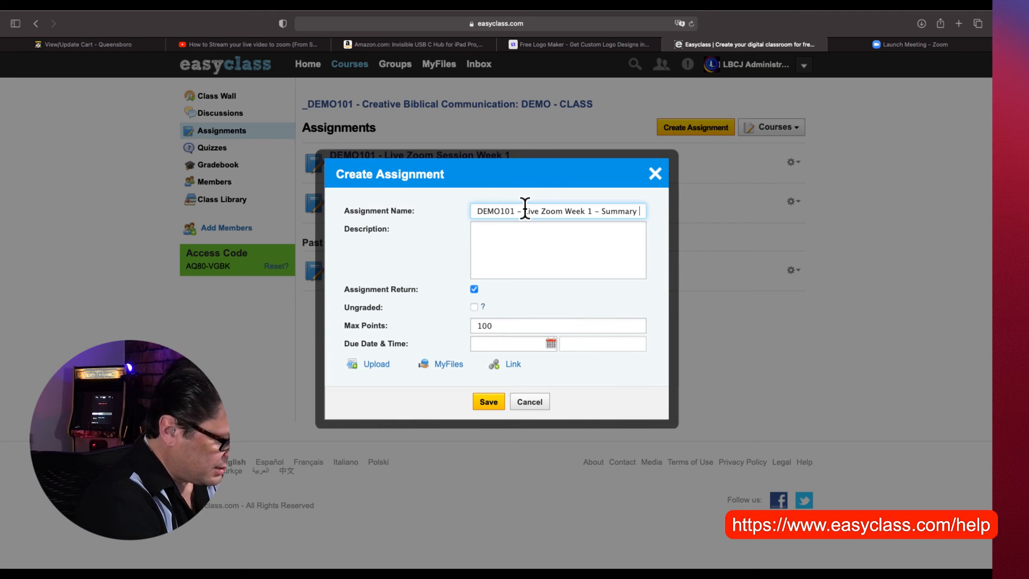
type(" Repoprt")
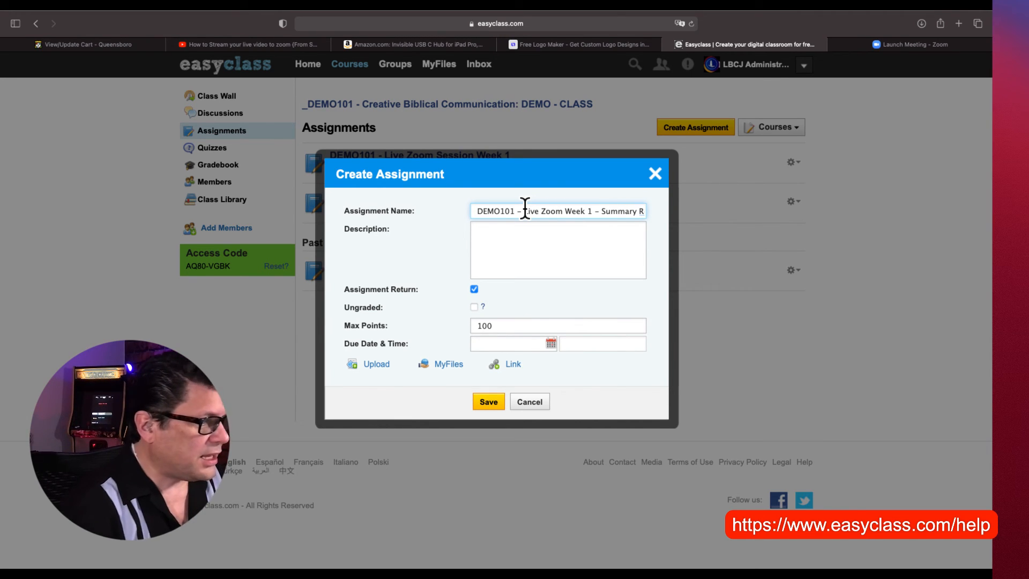
- Enter the assignment description "Please submit a 1 page summary report of today's live session."
left_click(529, 245)
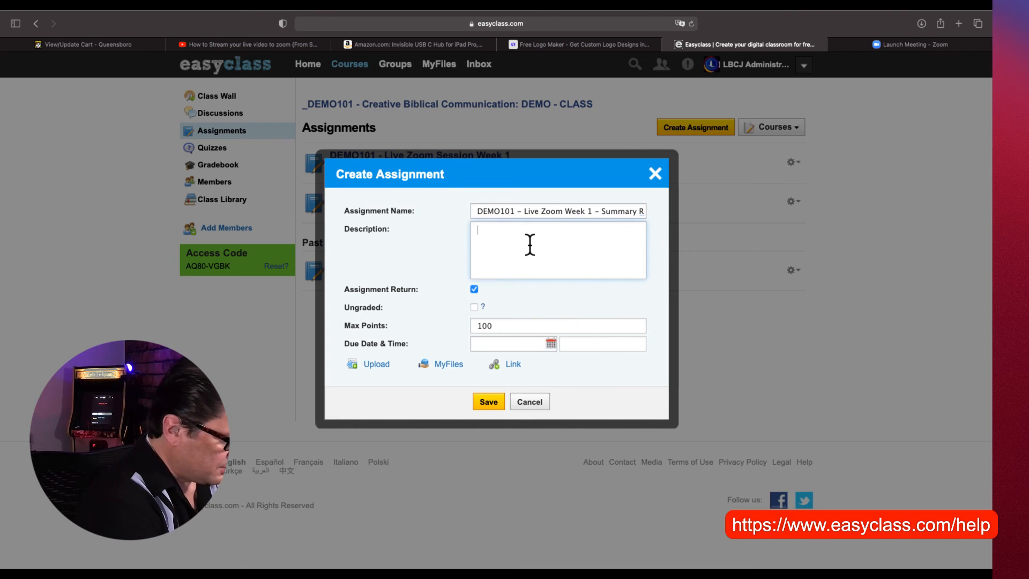
type("Please su")
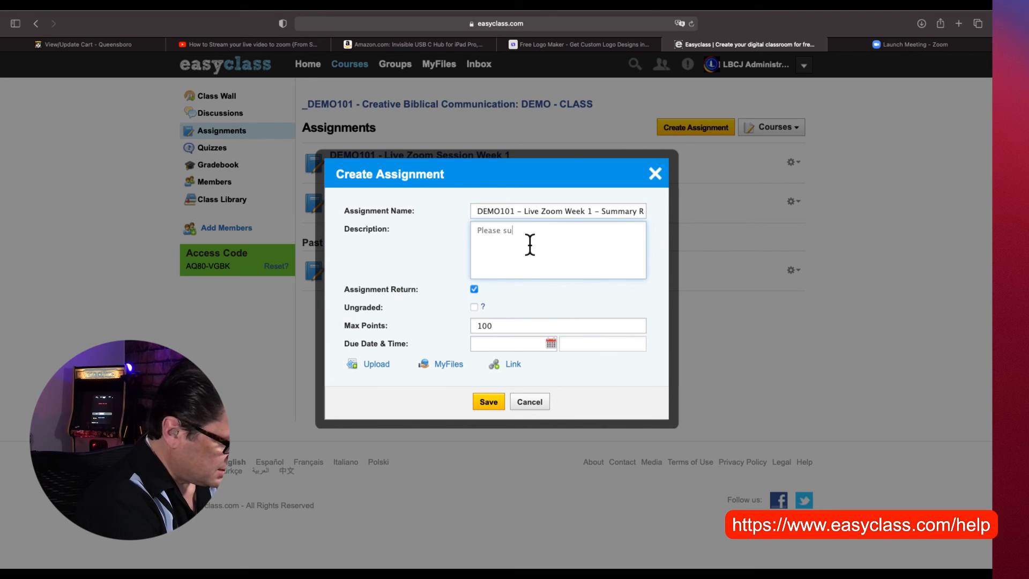
type("bmit a")
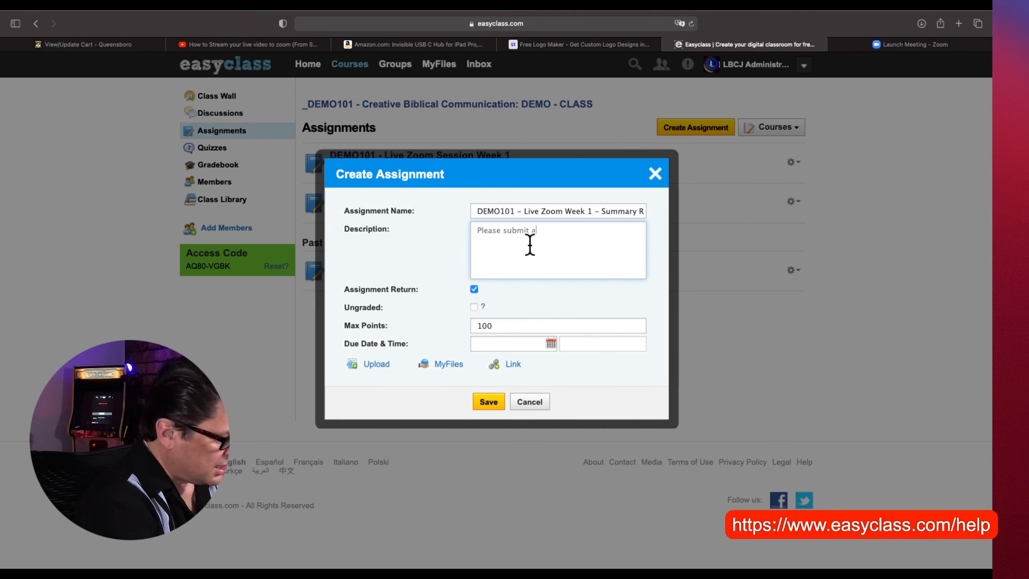
type(" 1 page ")
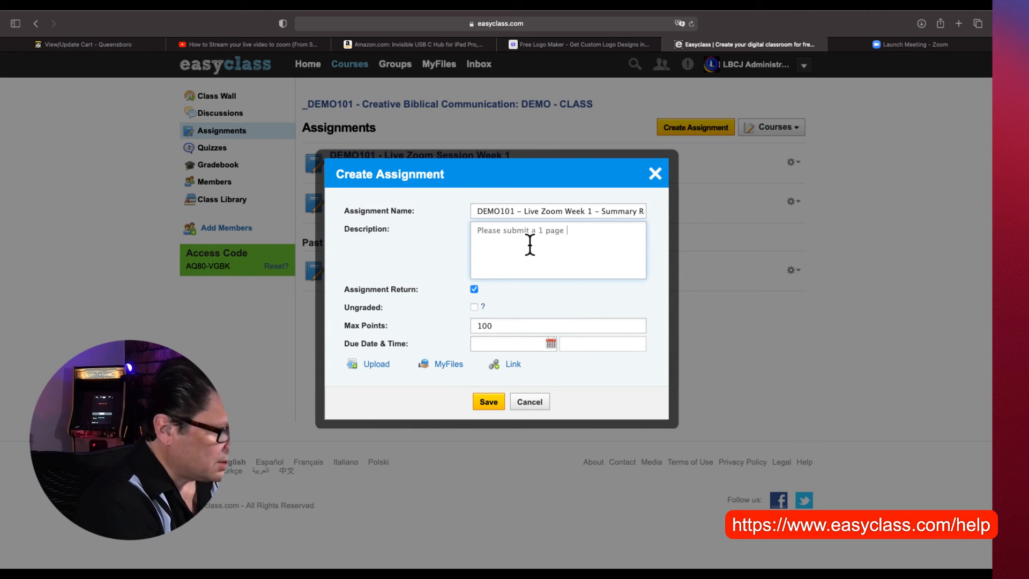
type("summary ")
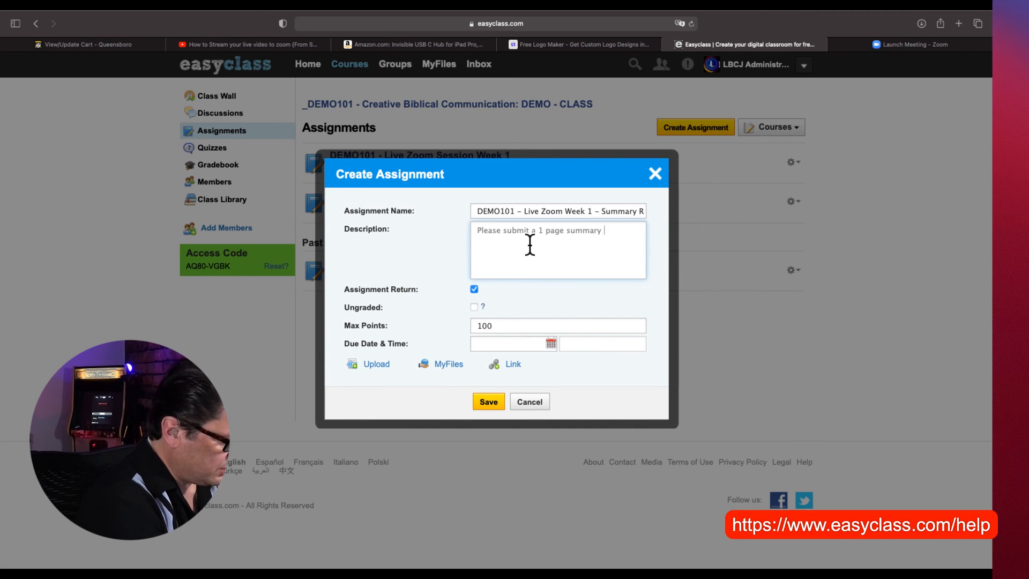
type("report of tod")
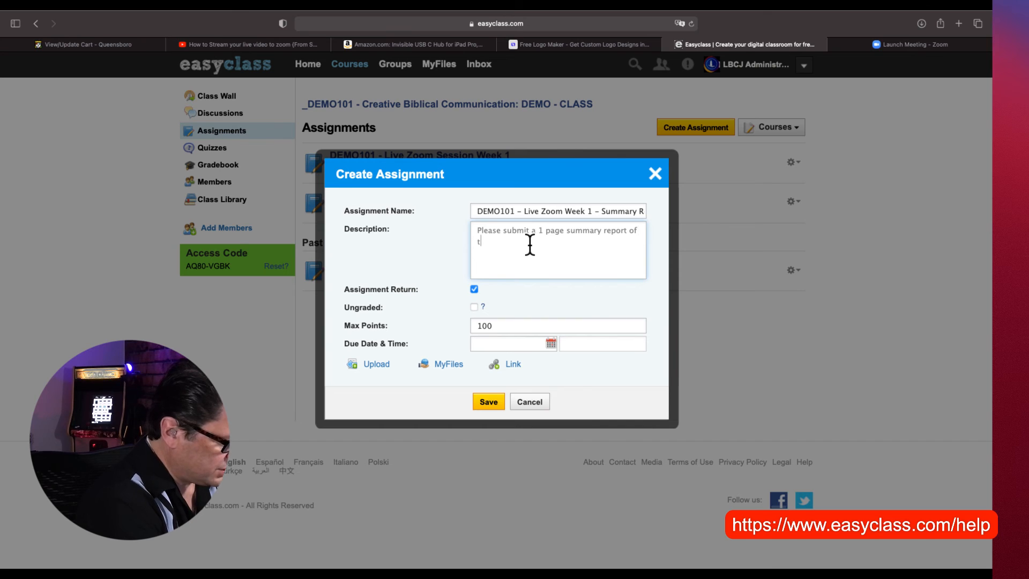
type("ay's ")
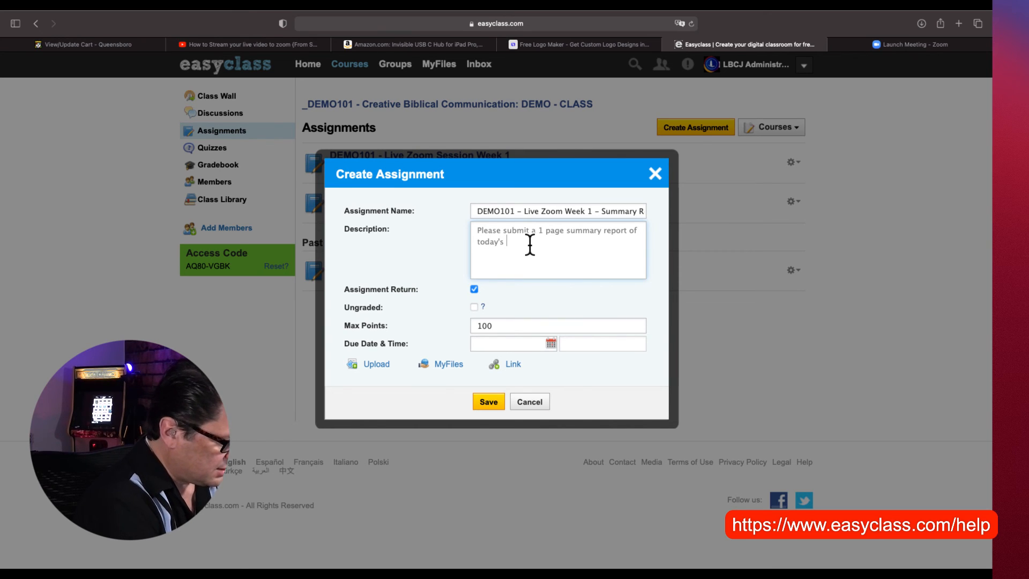
type("live session.")
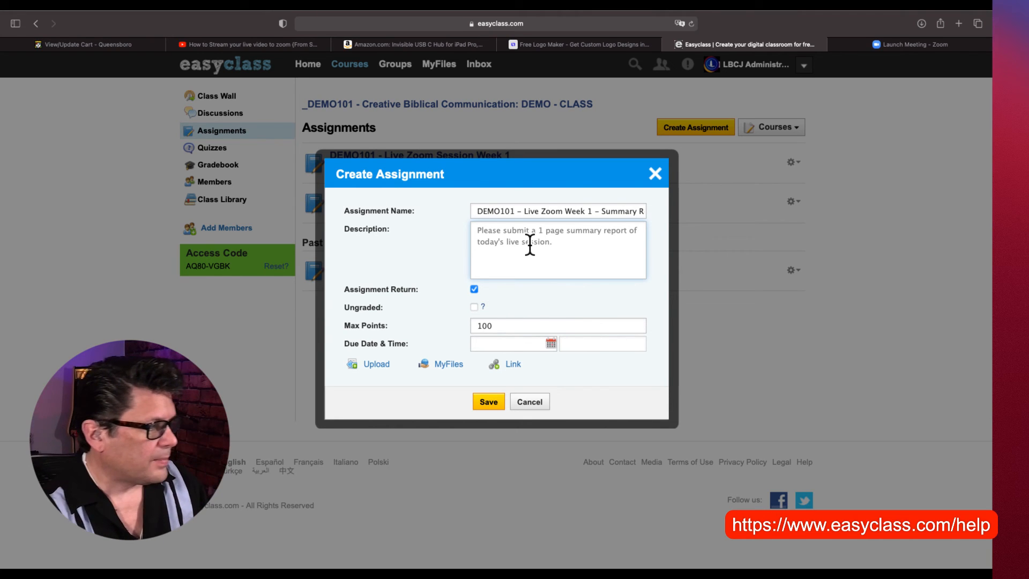
- Set the summary report assignment's due date to 19-01-2021 and due time to 23:59, and save the assignment
scroll(499, 258, "down", 1)
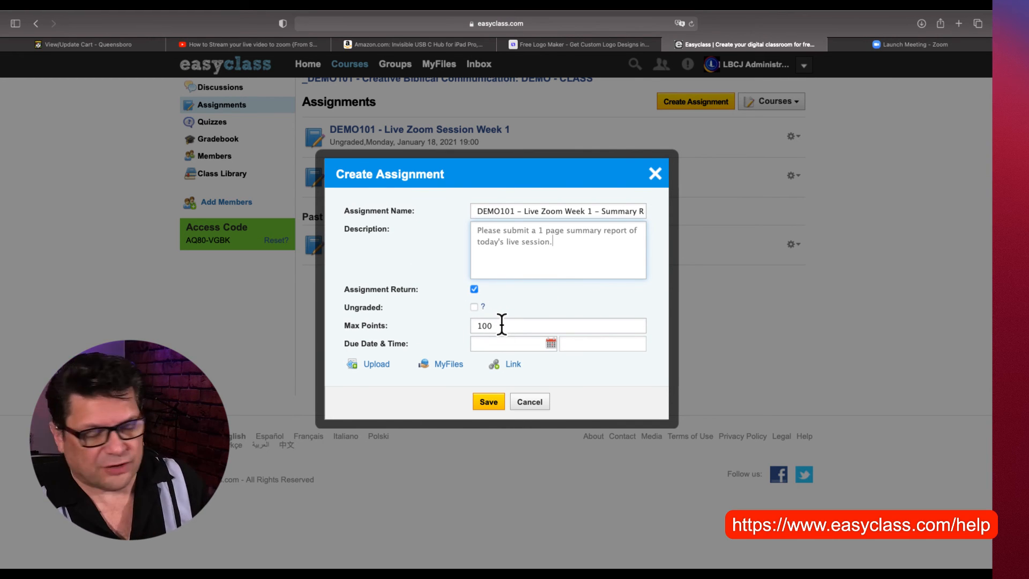
left_click(549, 344)
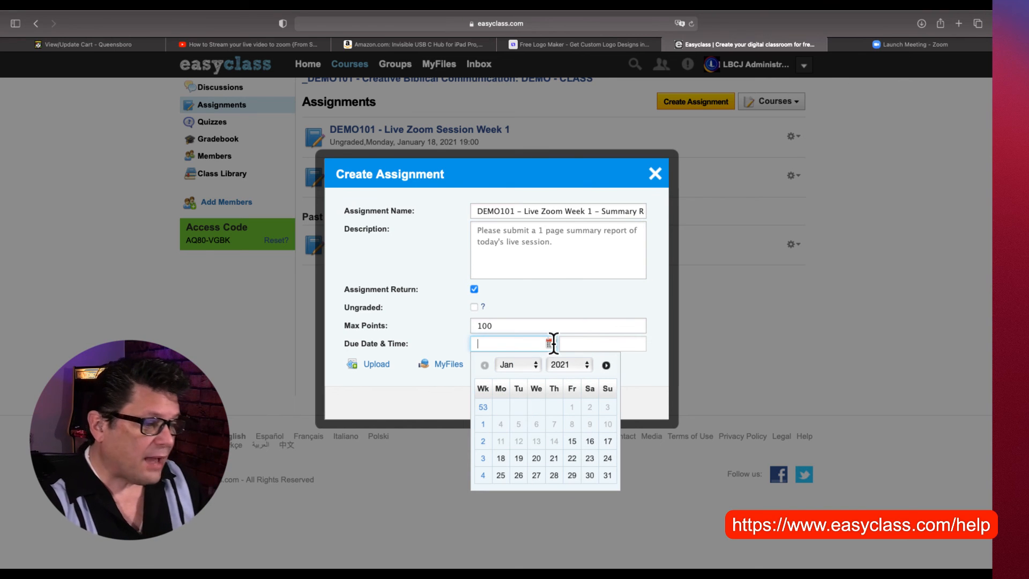
left_click(518, 458)
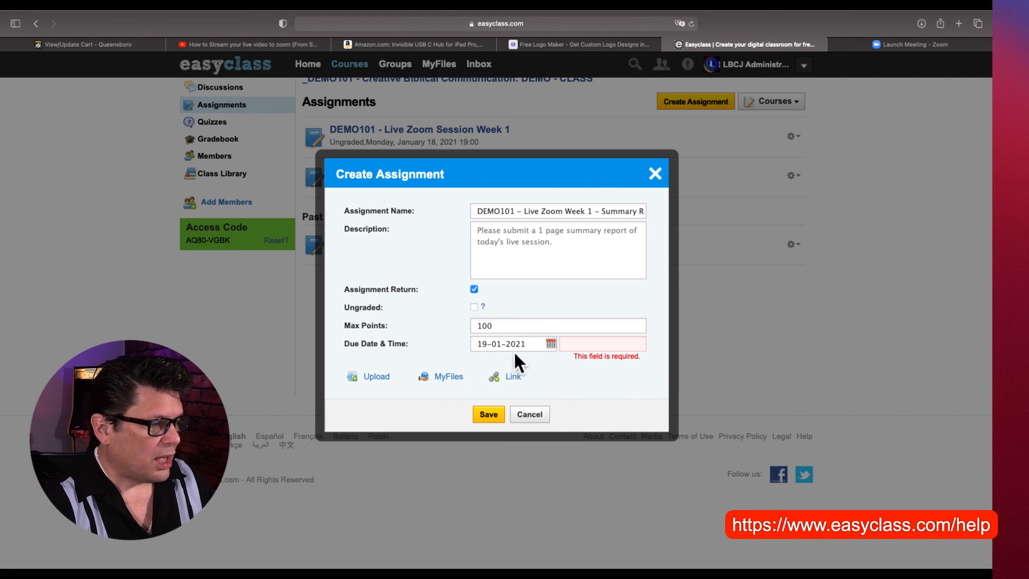
left_click(593, 346)
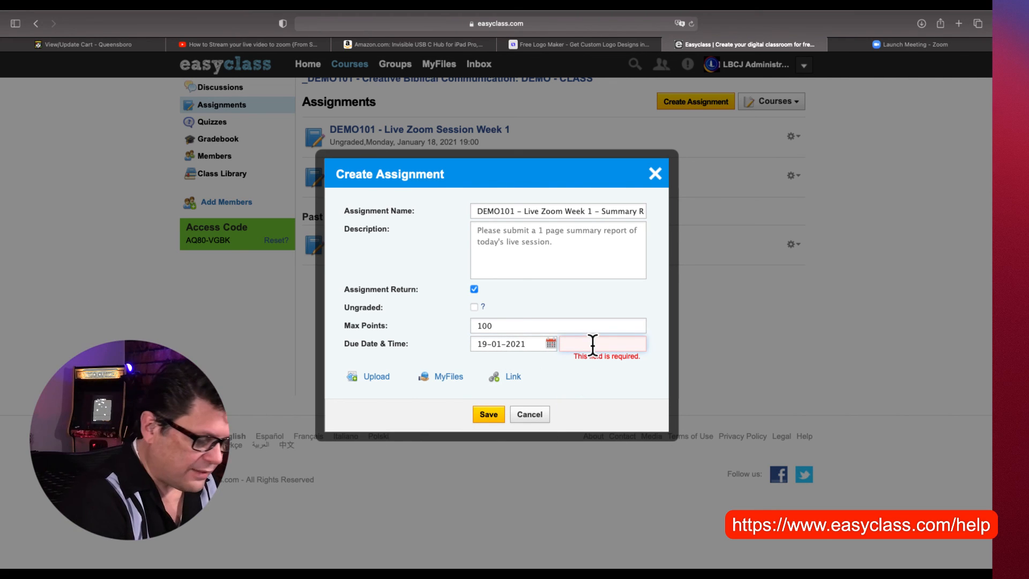
left_click(593, 345)
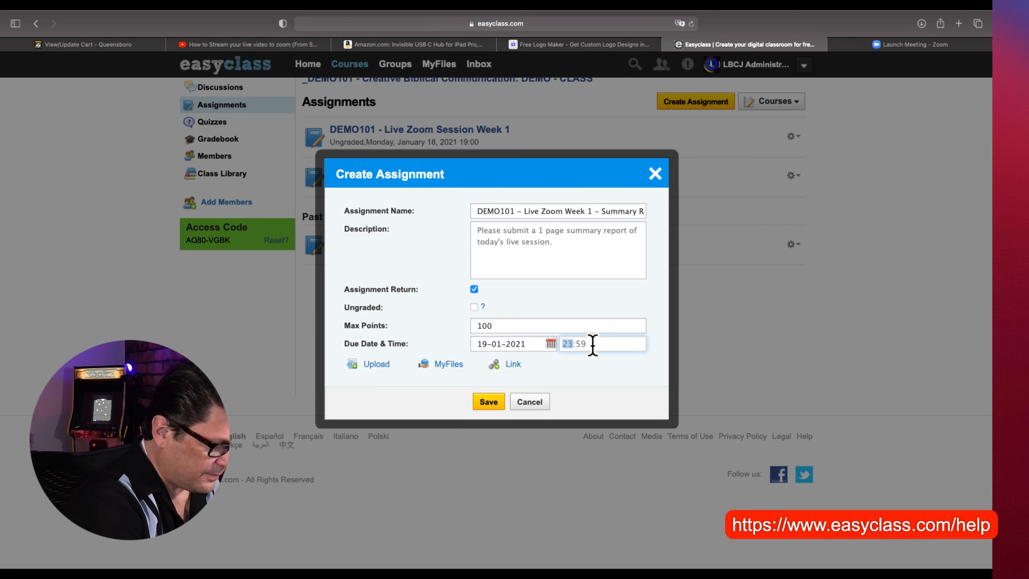
left_click(593, 345)
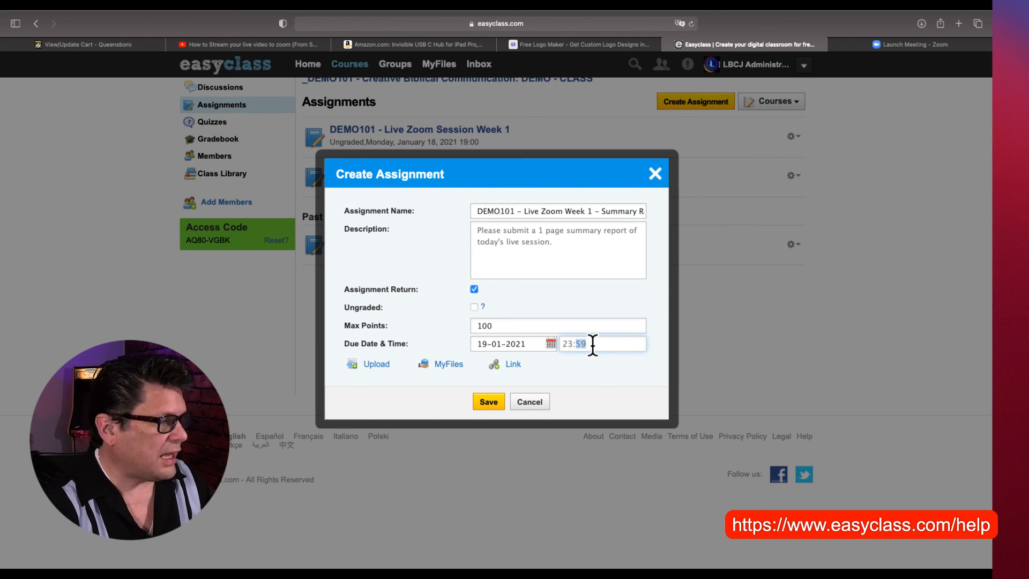
left_click(489, 401)
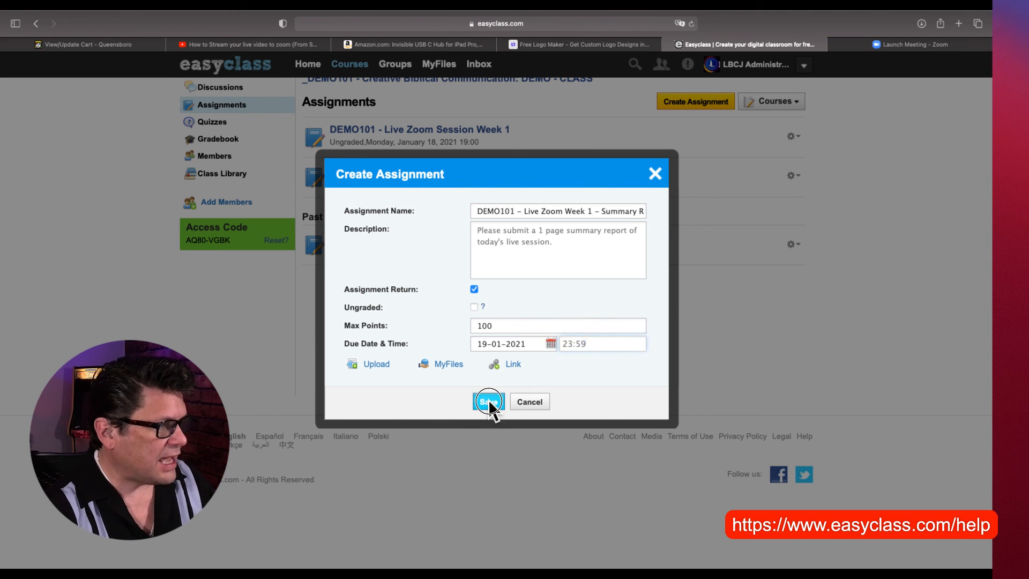